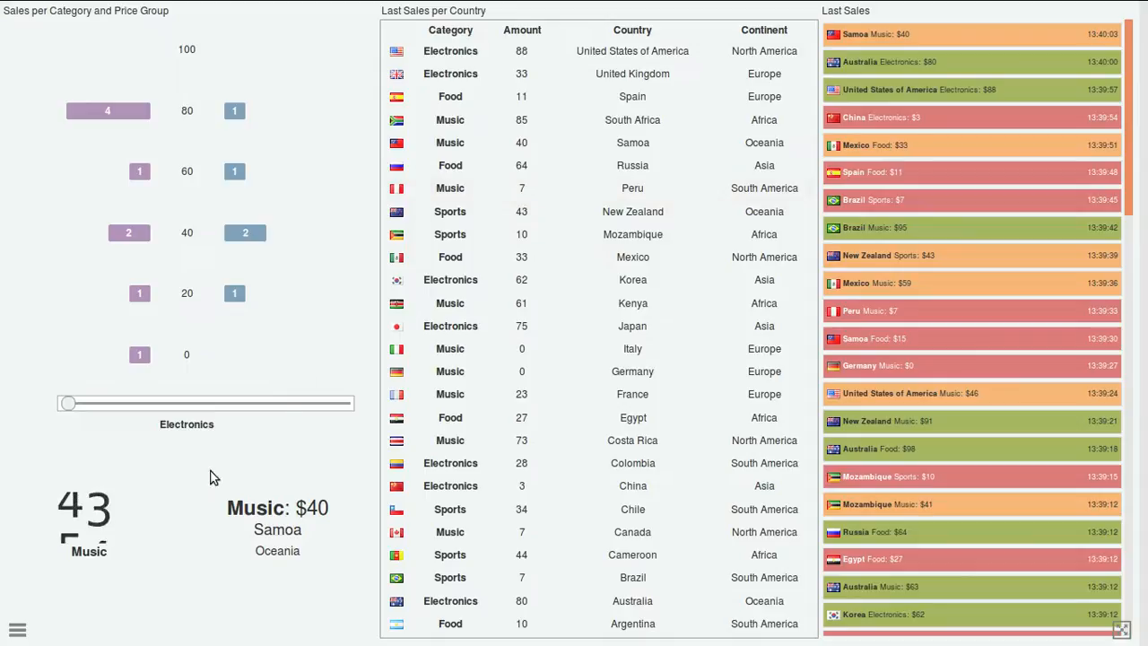
Step: Browse the example dashboards offered for a new dashboard, including Widget Example: Misc Widgets, and leave without creating one
click(13, 629)
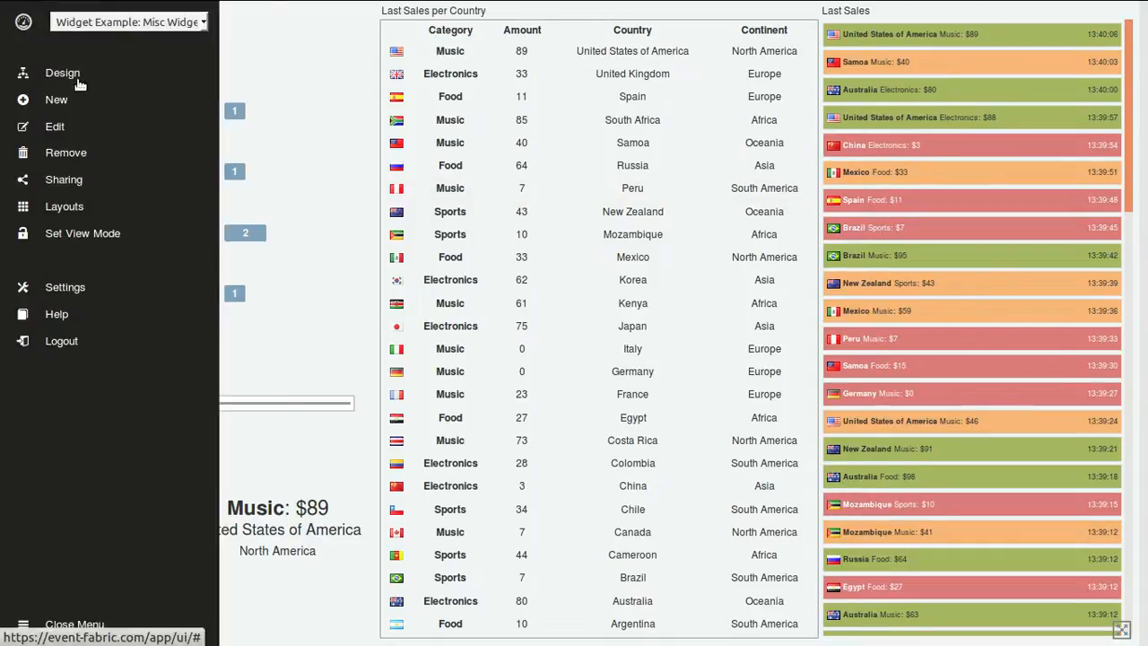
click(53, 100)
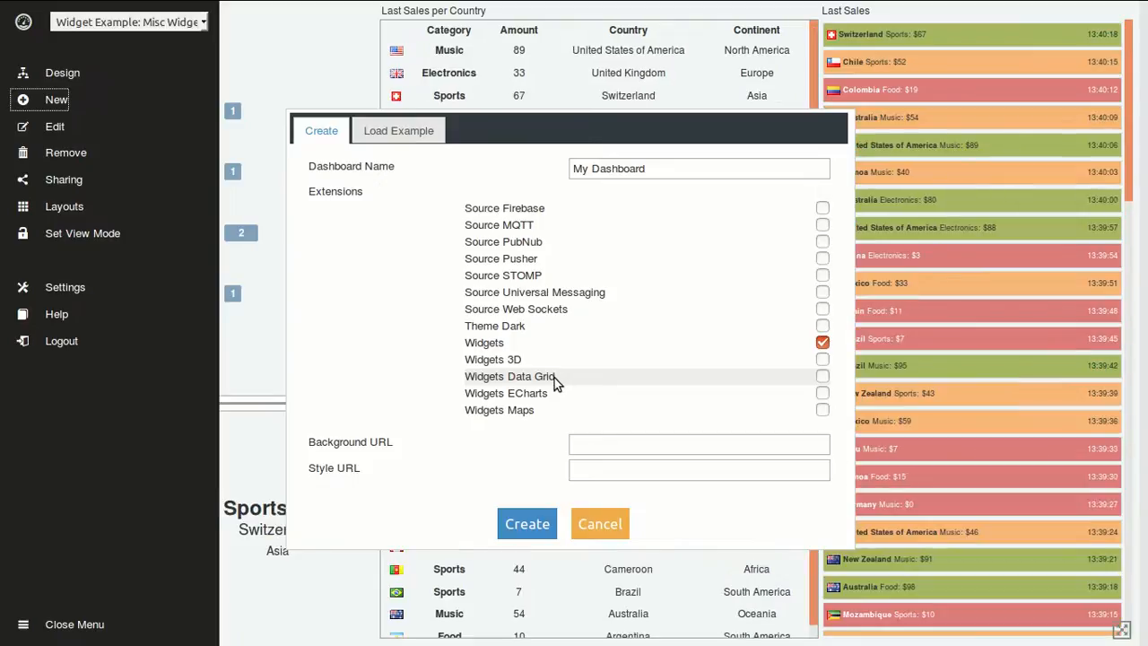
click(407, 134)
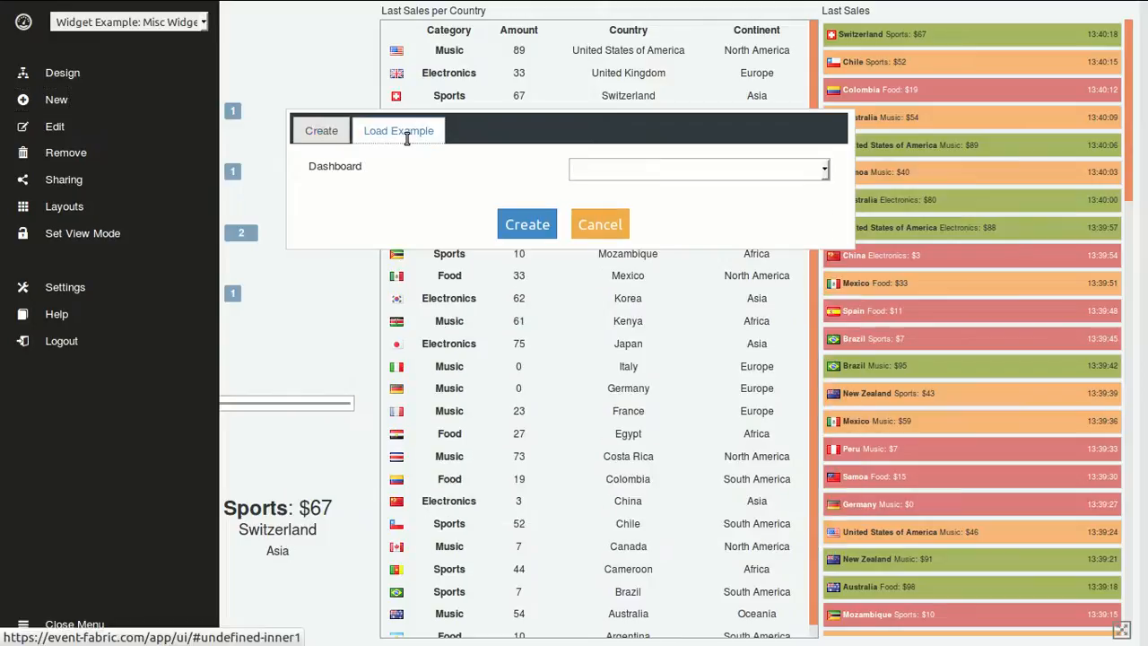
click(621, 167)
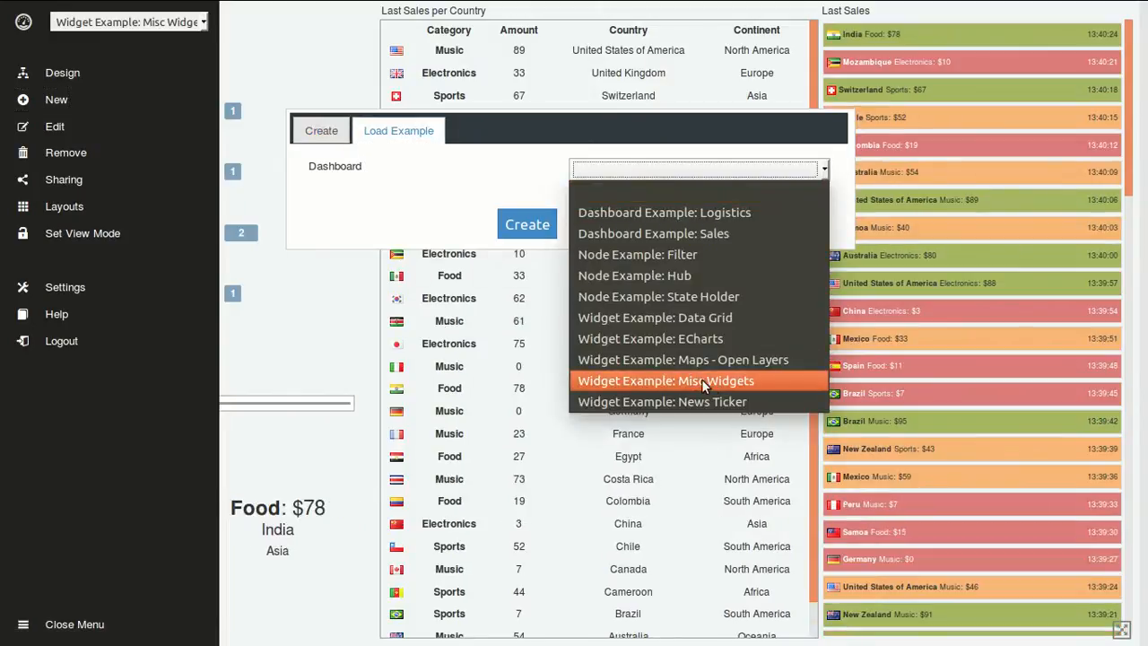
click(422, 202)
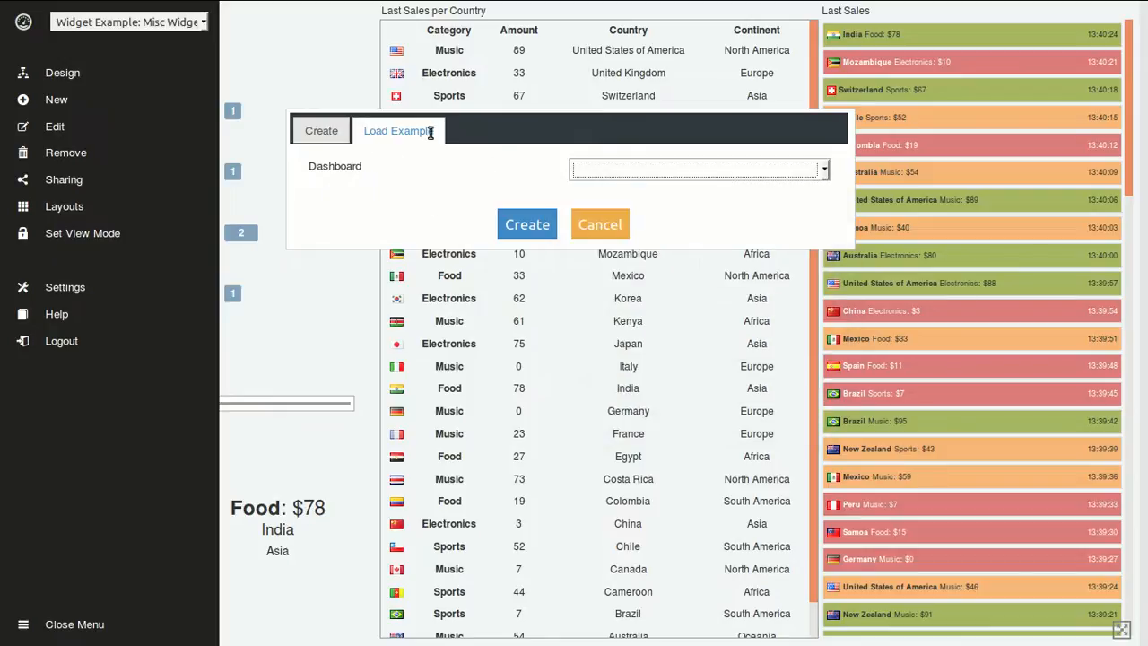
click(643, 167)
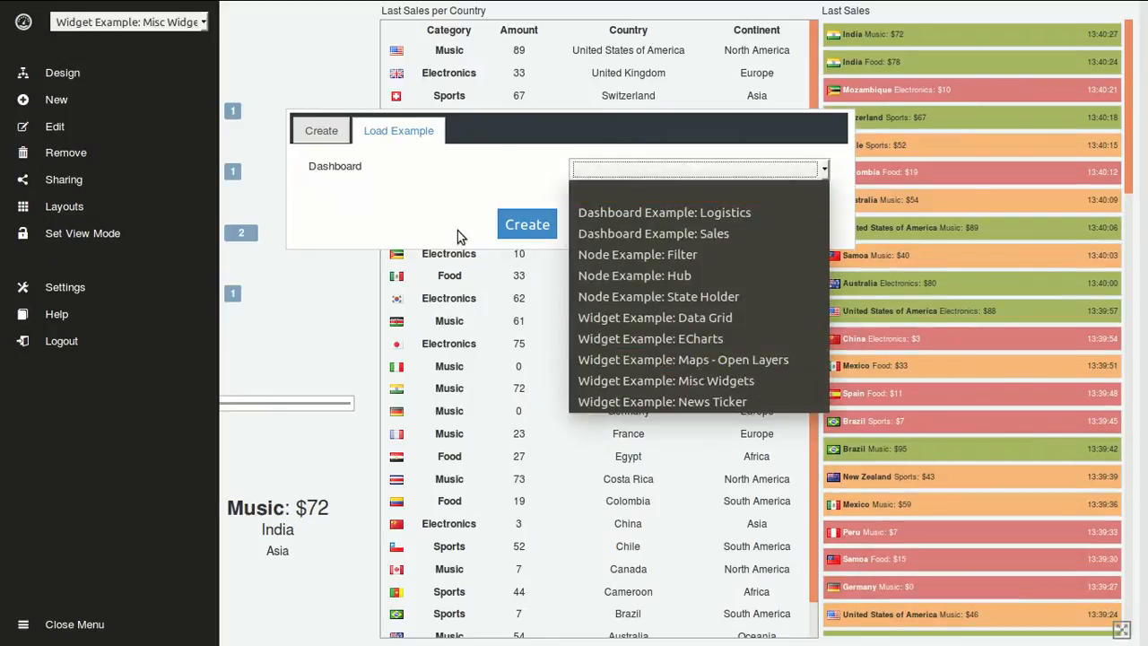
click(462, 258)
click(602, 224)
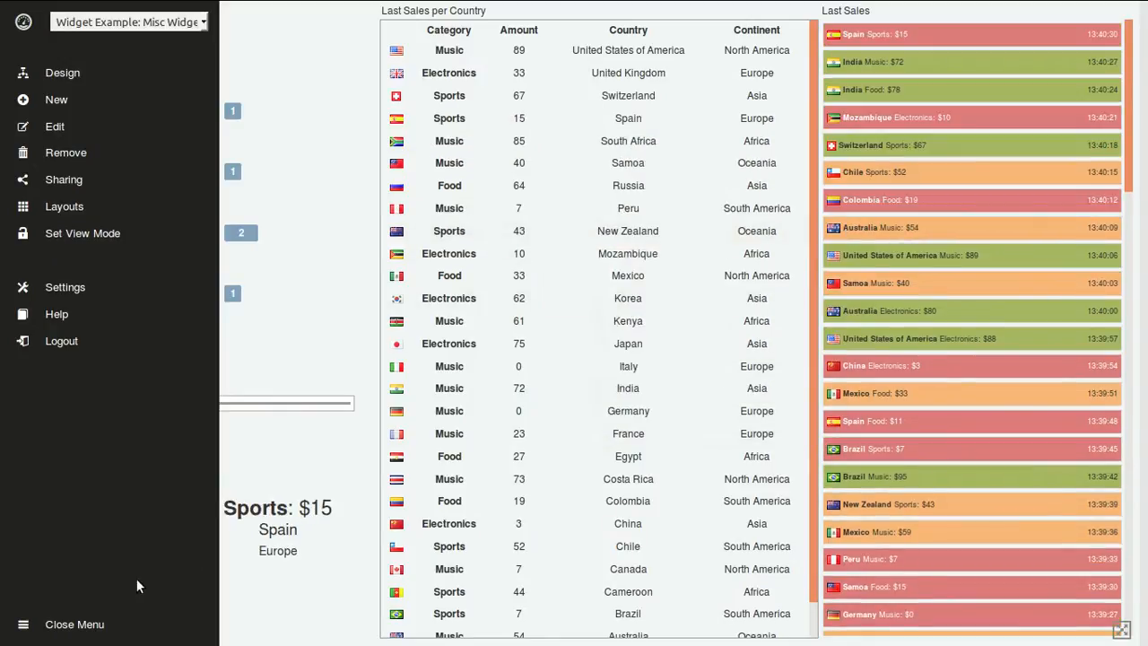
click(67, 632)
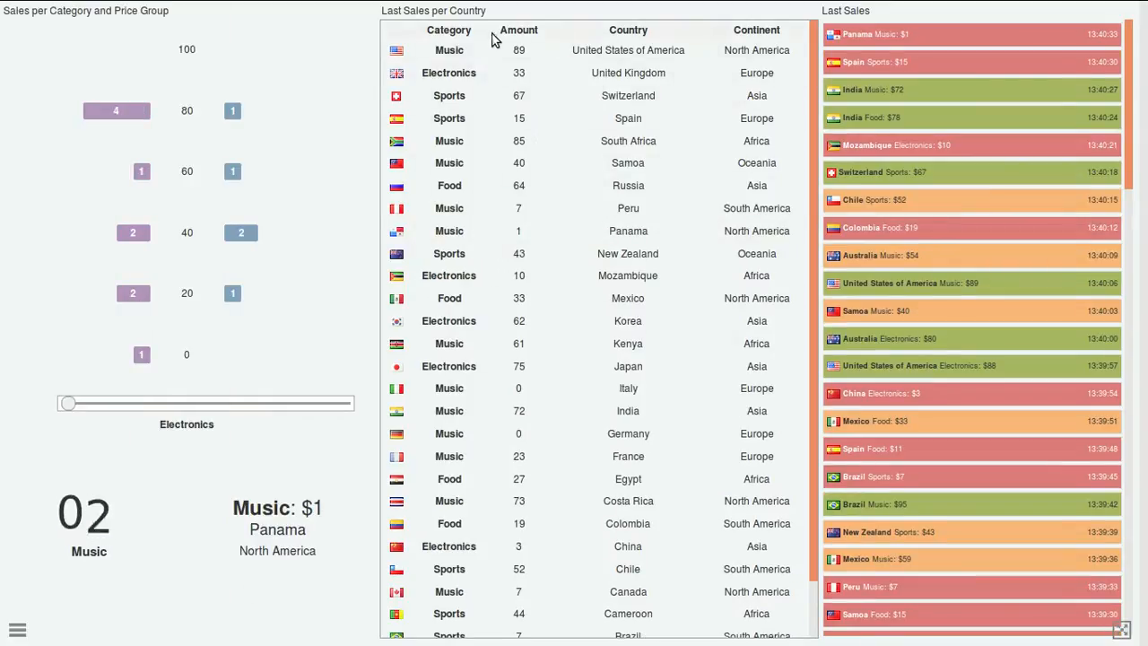
Step: Sort the Last Sales per Country table by country and open the Table node's configuration in the dashboard design
click(627, 32)
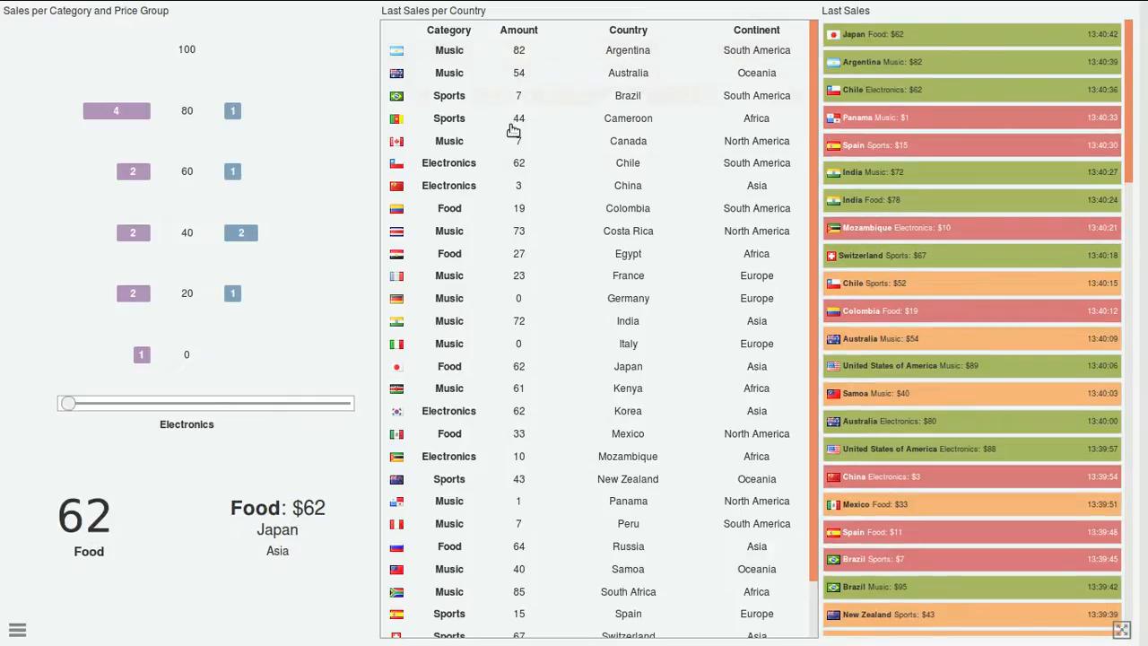
click(18, 629)
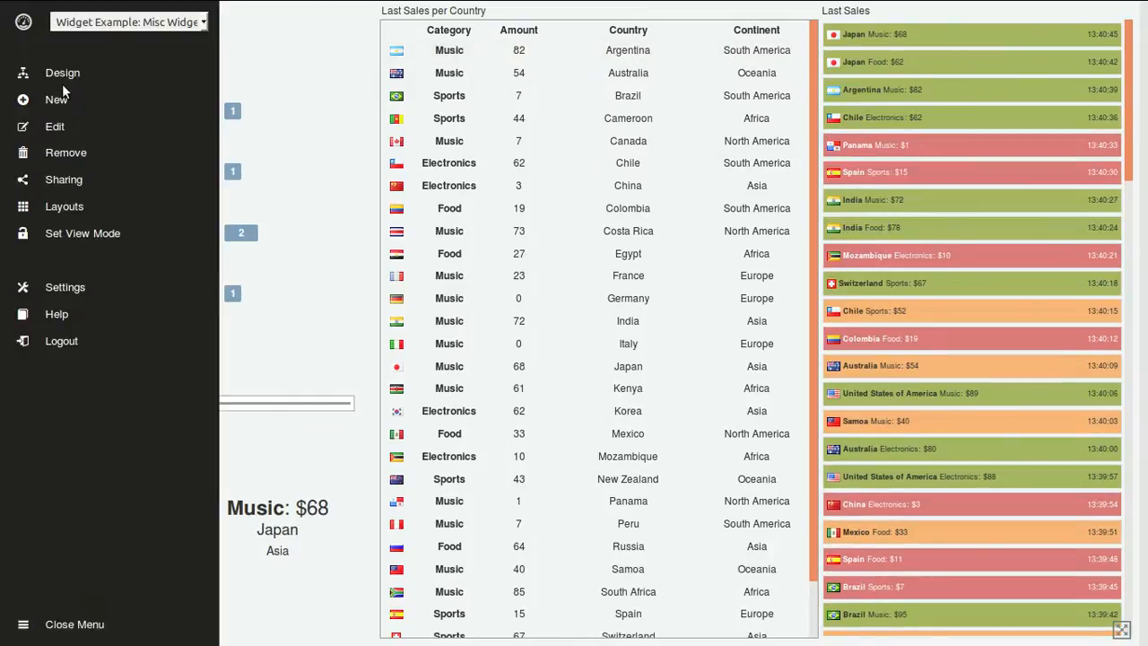
click(56, 72)
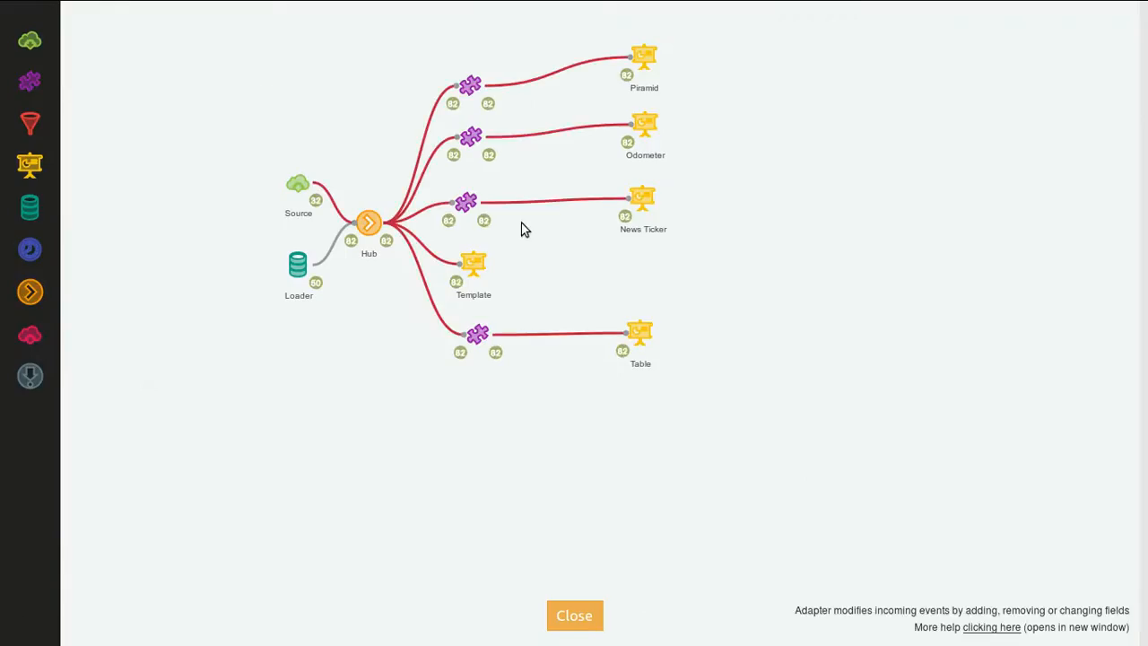
mouse_move(443, 314)
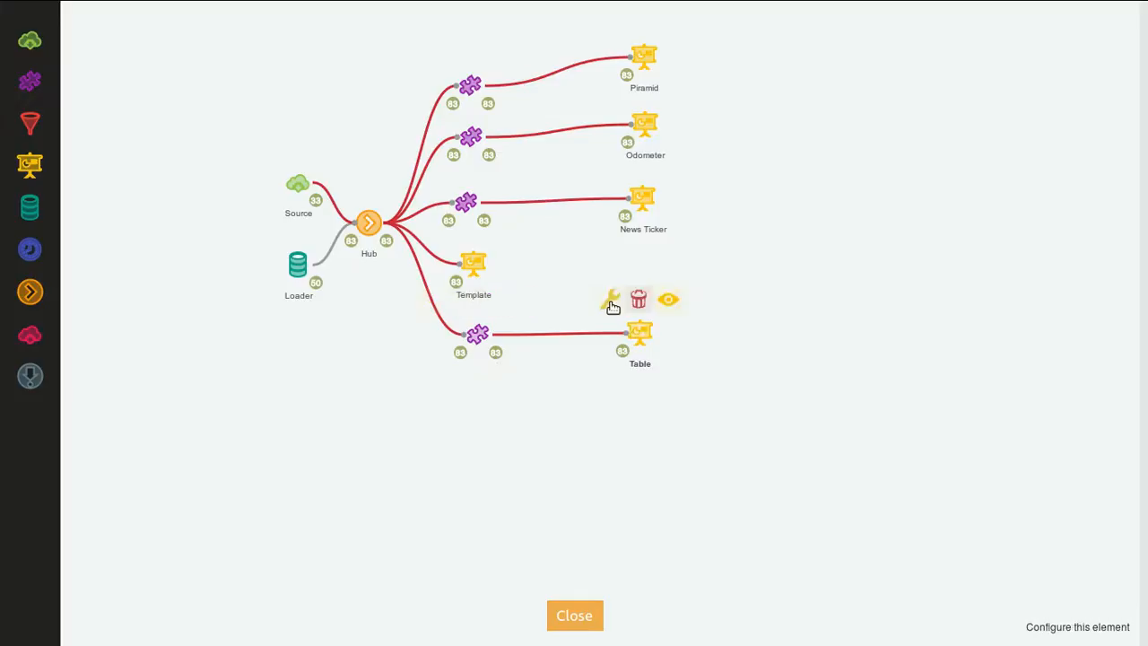
click(614, 303)
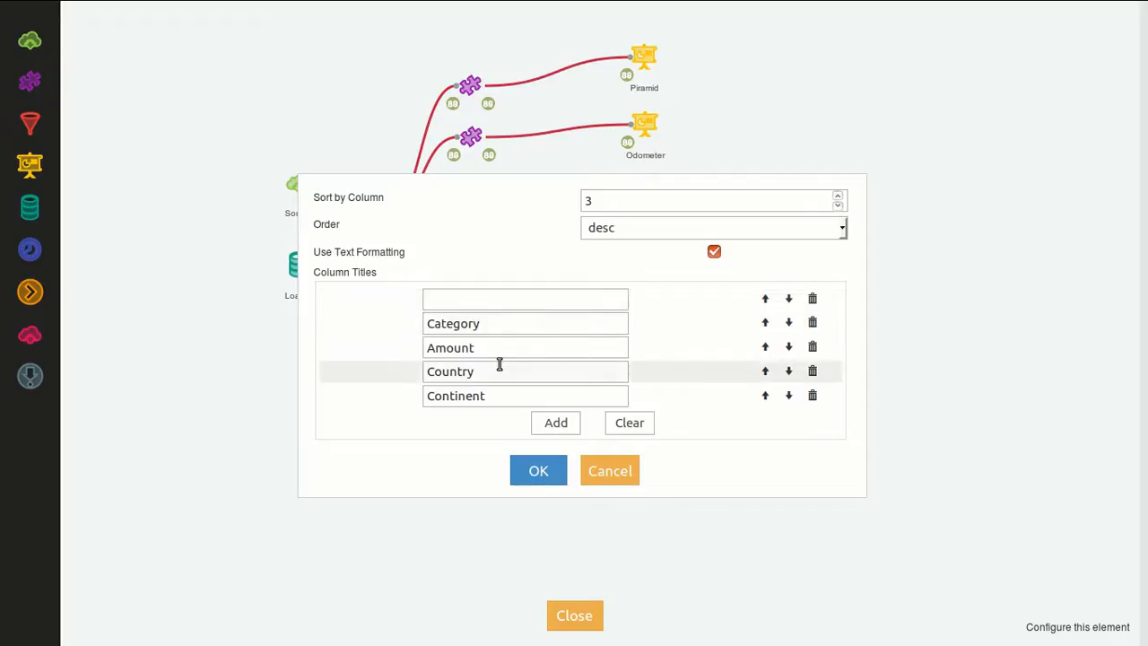
Step: Try reordering the column titles, add an extra empty title row, delete it again and close the table settings
click(788, 298)
click(765, 323)
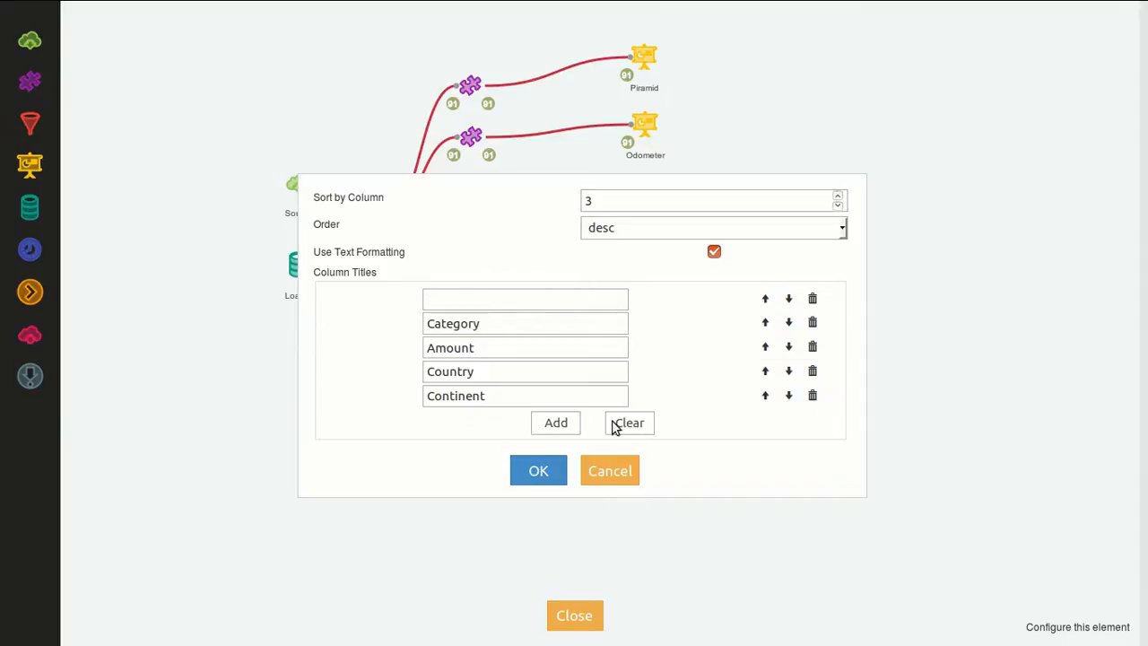
click(566, 425)
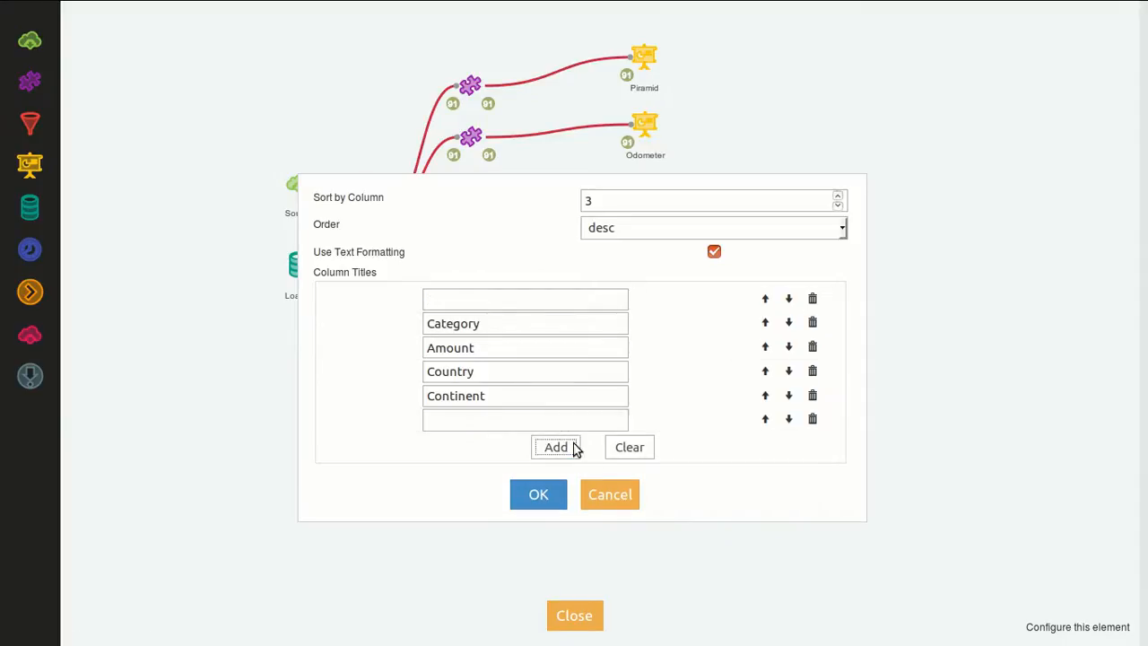
click(812, 418)
click(538, 473)
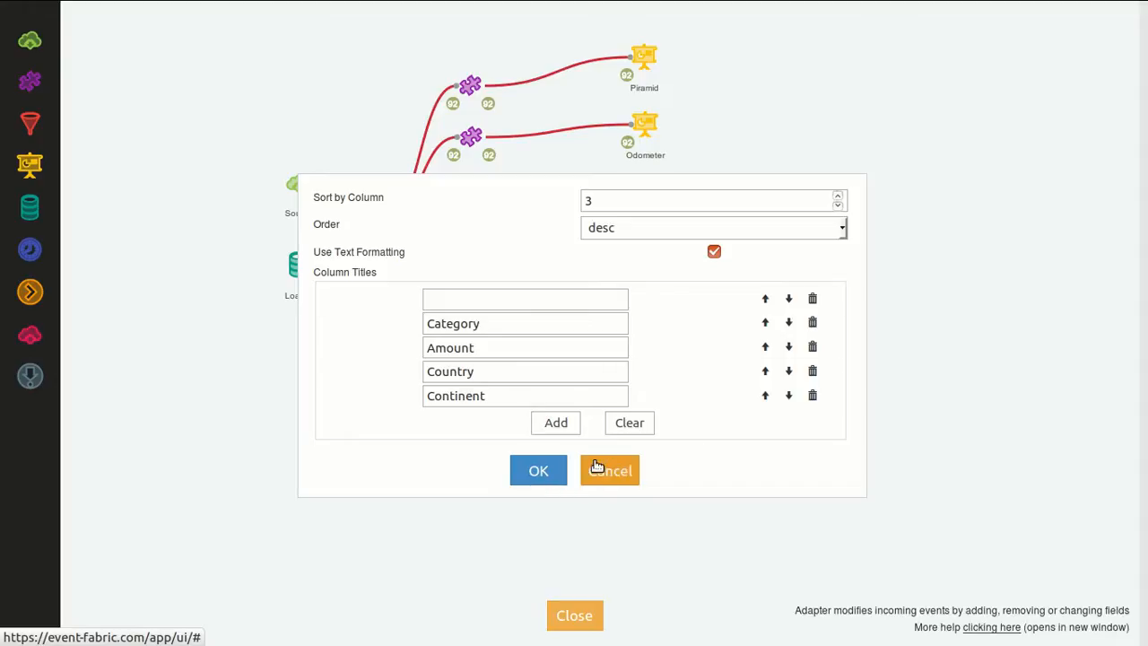
Step: Examine the blocks of the Add Label adapter feeding the table and the available text formatting and list blocks, and return to the dashboard
mouse_move(473, 319)
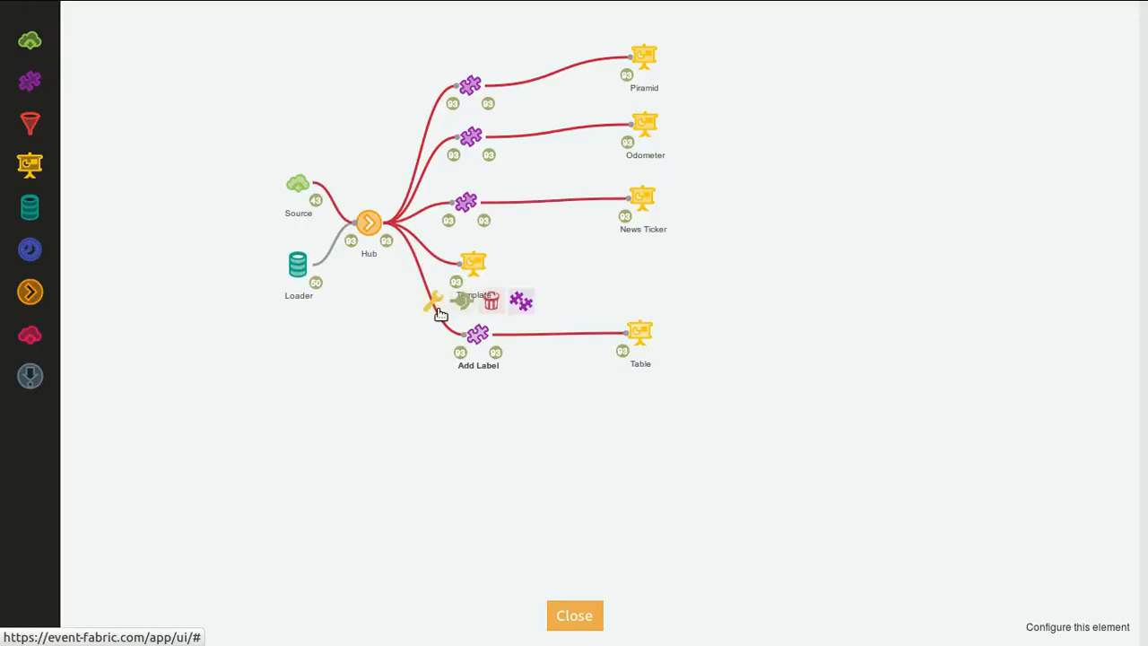
click(438, 314)
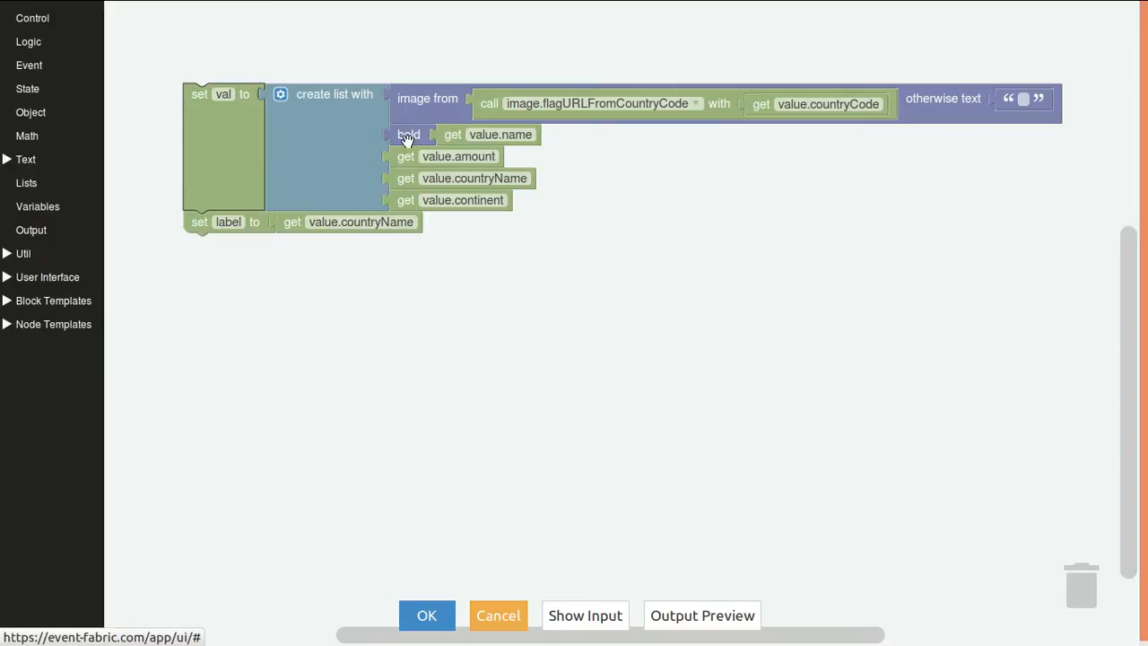
click(44, 163)
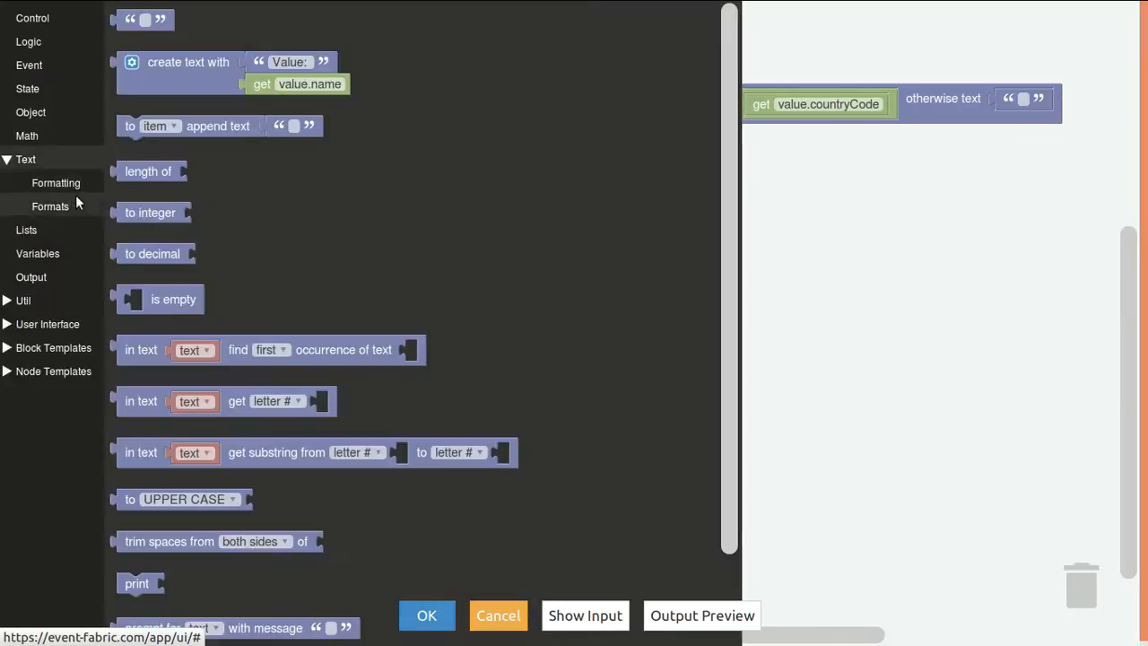
click(70, 181)
click(44, 160)
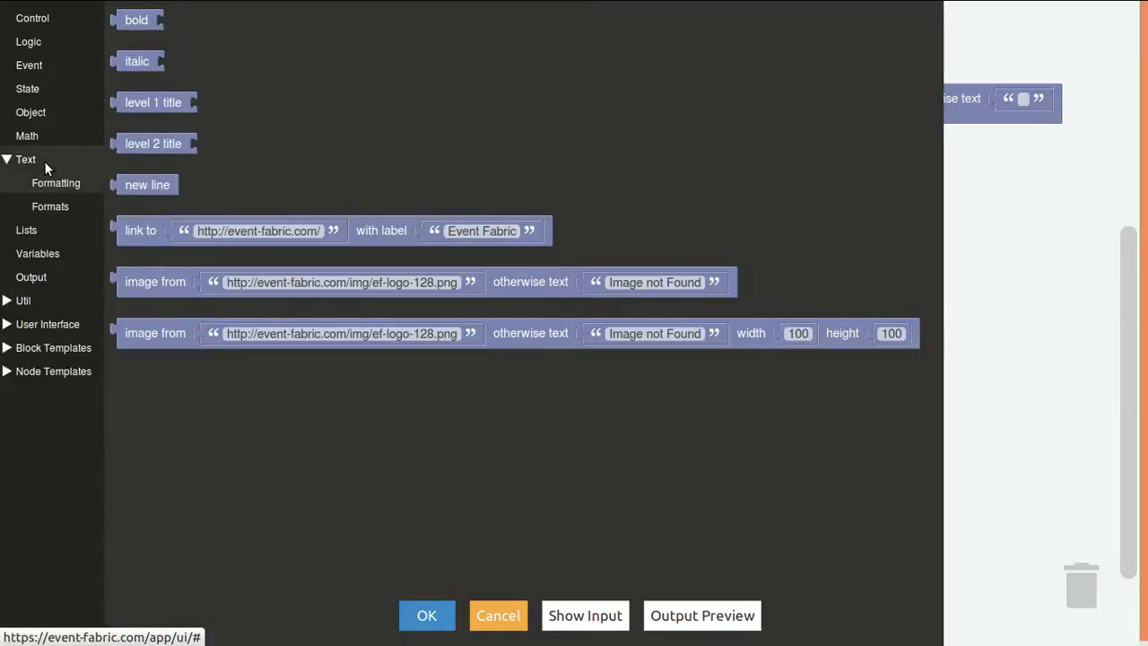
click(43, 181)
click(36, 160)
click(27, 231)
click(43, 230)
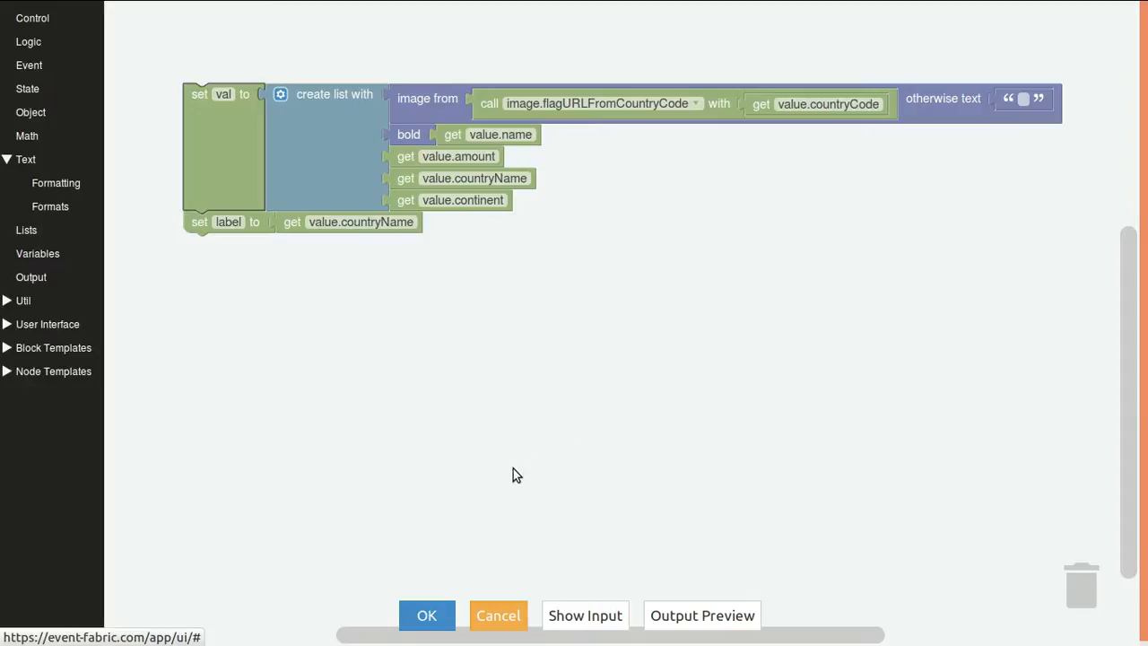
click(509, 619)
click(598, 618)
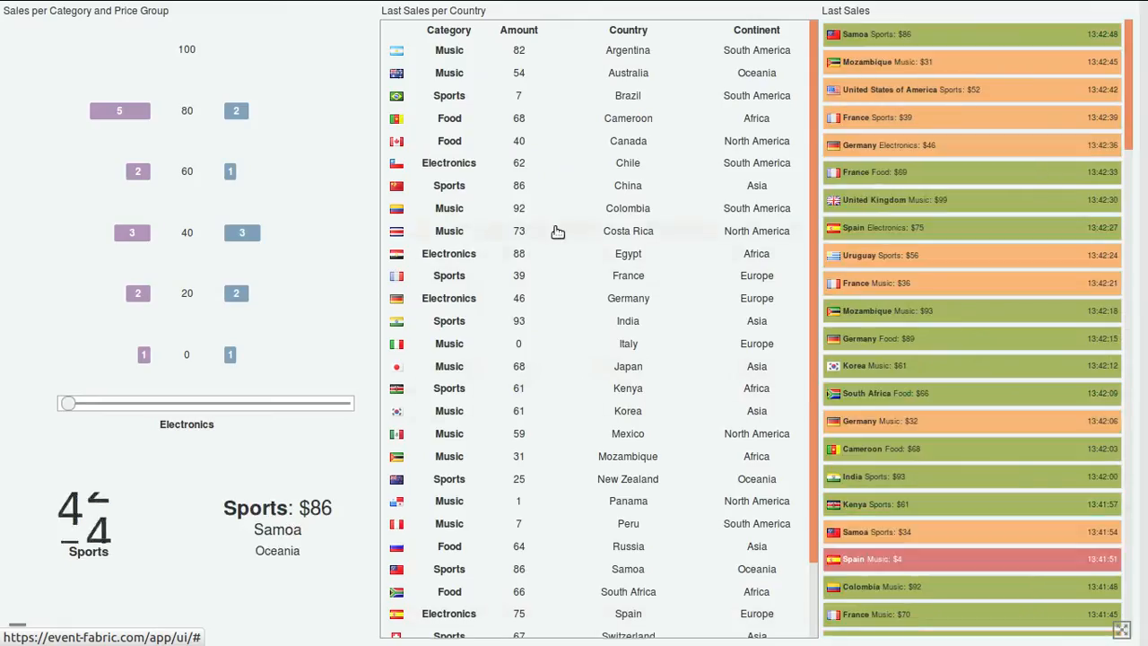
Step: Try sorting the Last Sales per Country table by country descending, by amount, and again by country ascending
scroll(546, 243, down, 1)
scroll(556, 228, up, 1)
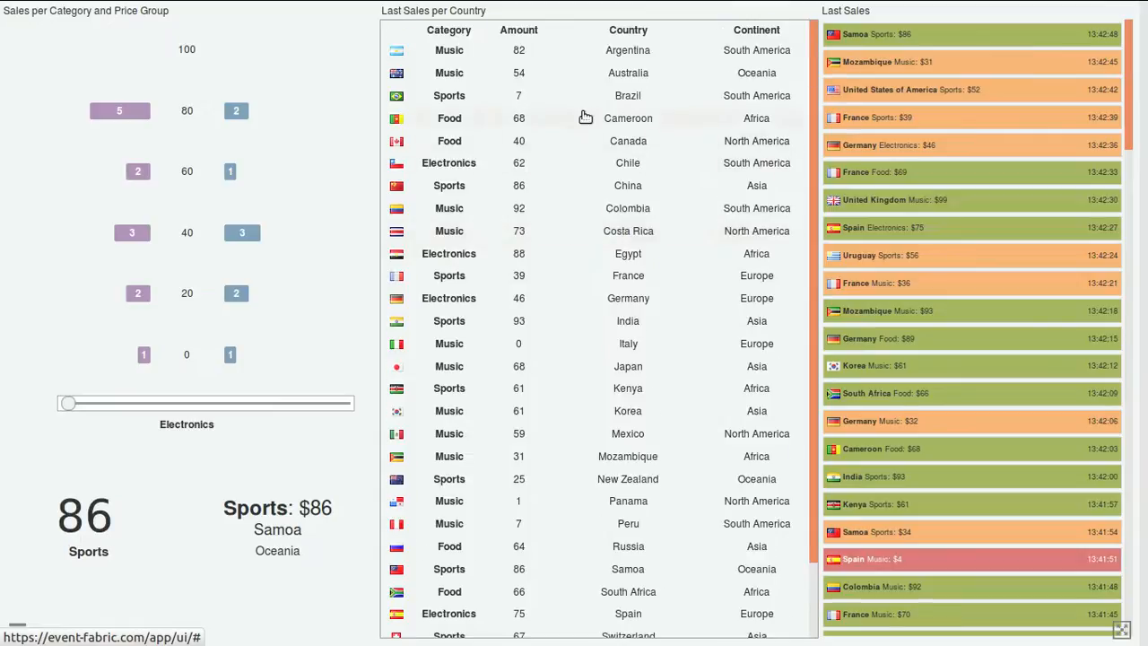
double_click(627, 30)
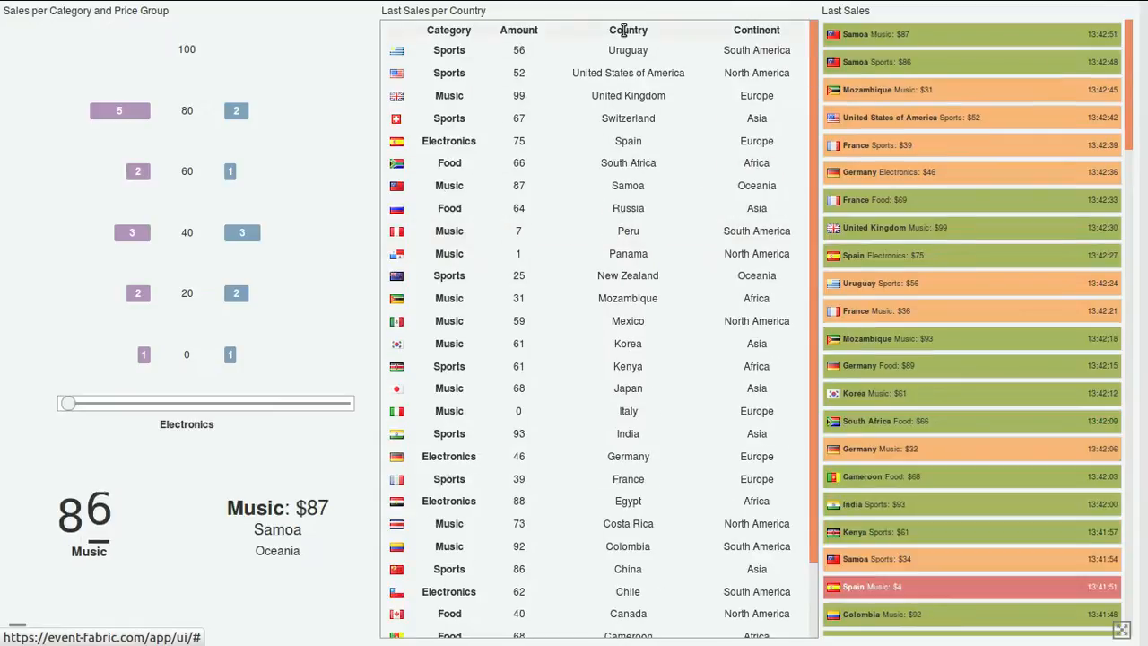
click(526, 31)
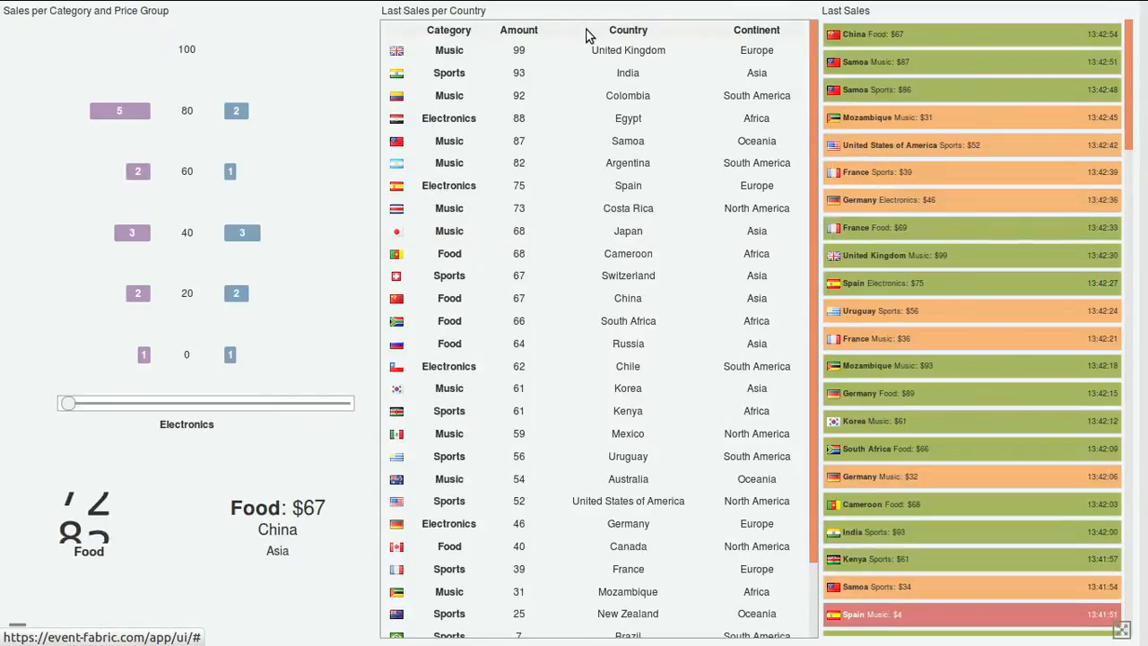
click(603, 30)
click(603, 31)
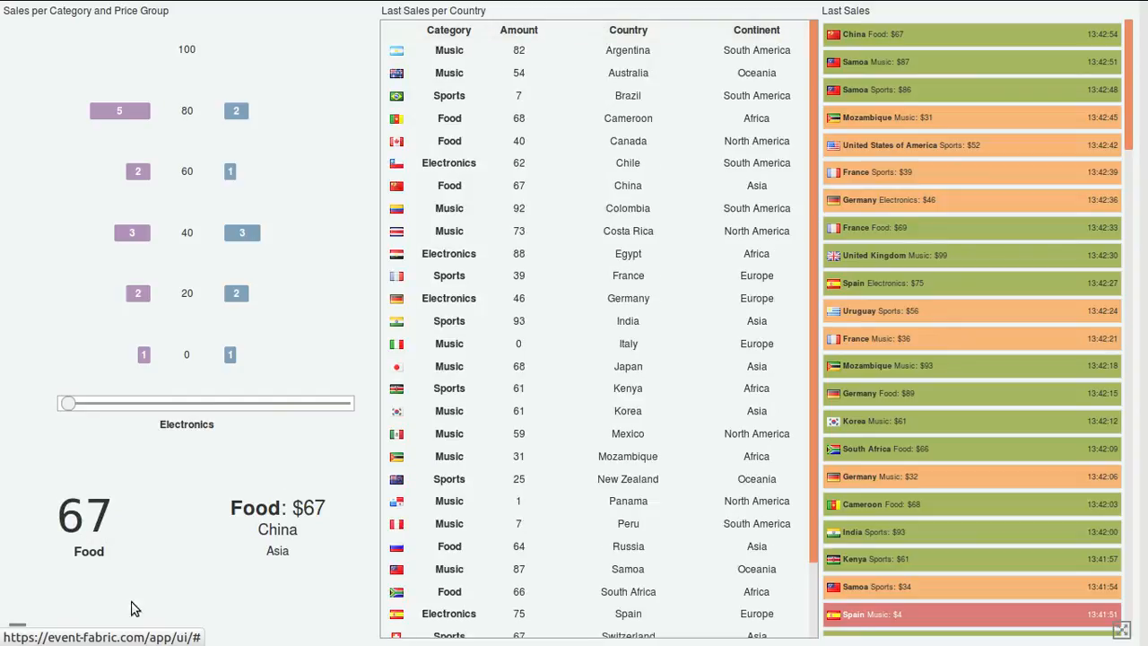
Step: Create a new dashboard named TableWidget with the Widgets extension and dismiss its welcome message
click(18, 628)
click(56, 101)
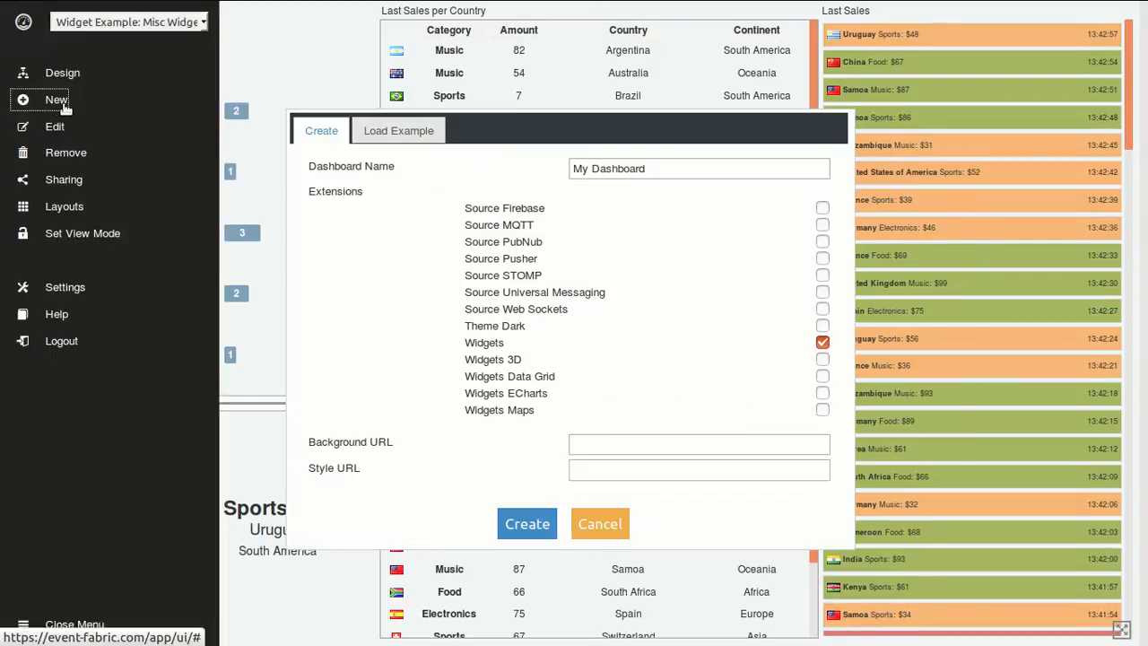
triple_click(597, 168)
text(Tabl)
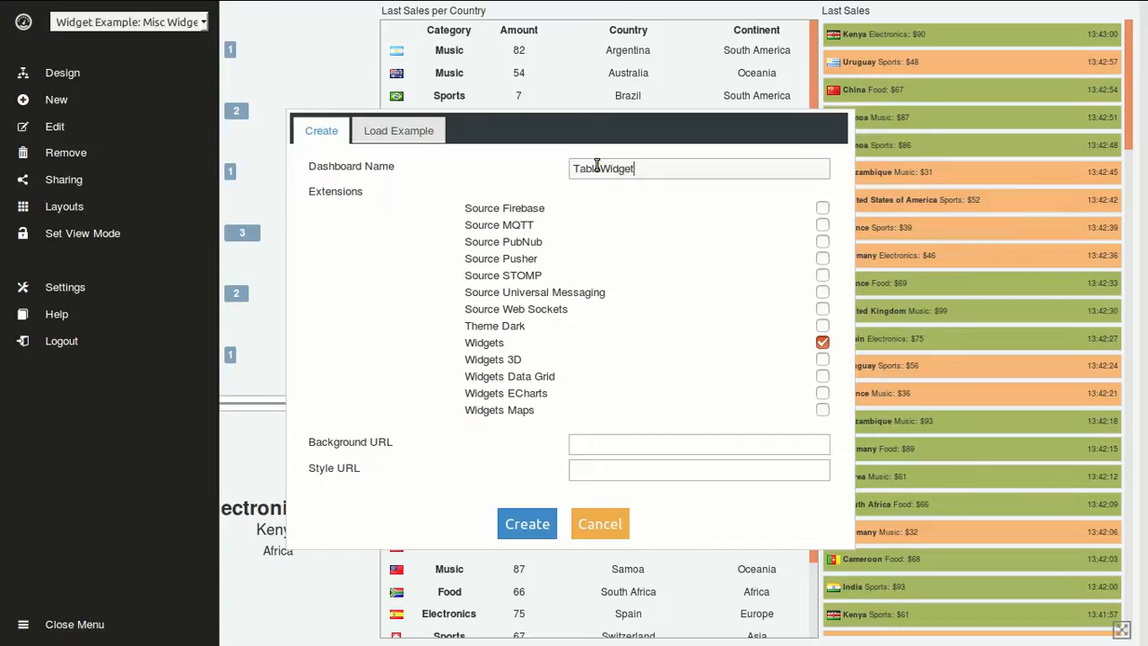
text(eWidget)
click(529, 524)
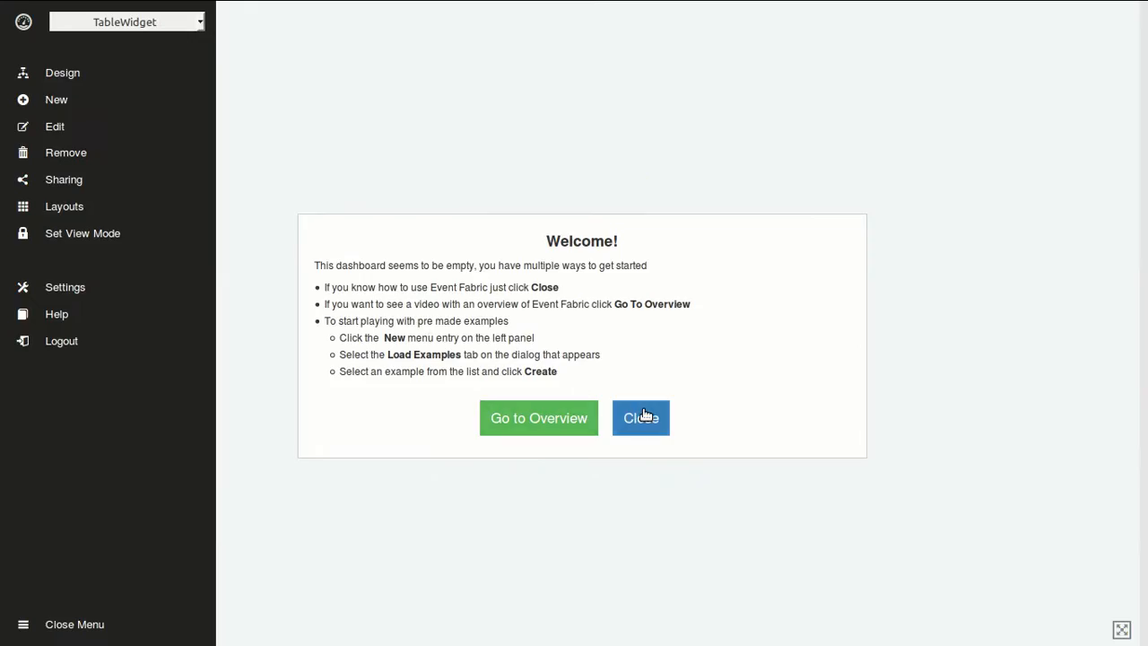
click(635, 418)
Step: Add a source node to the dashboard design and configure it to generate sample country events with the default channel, rate and names
click(78, 74)
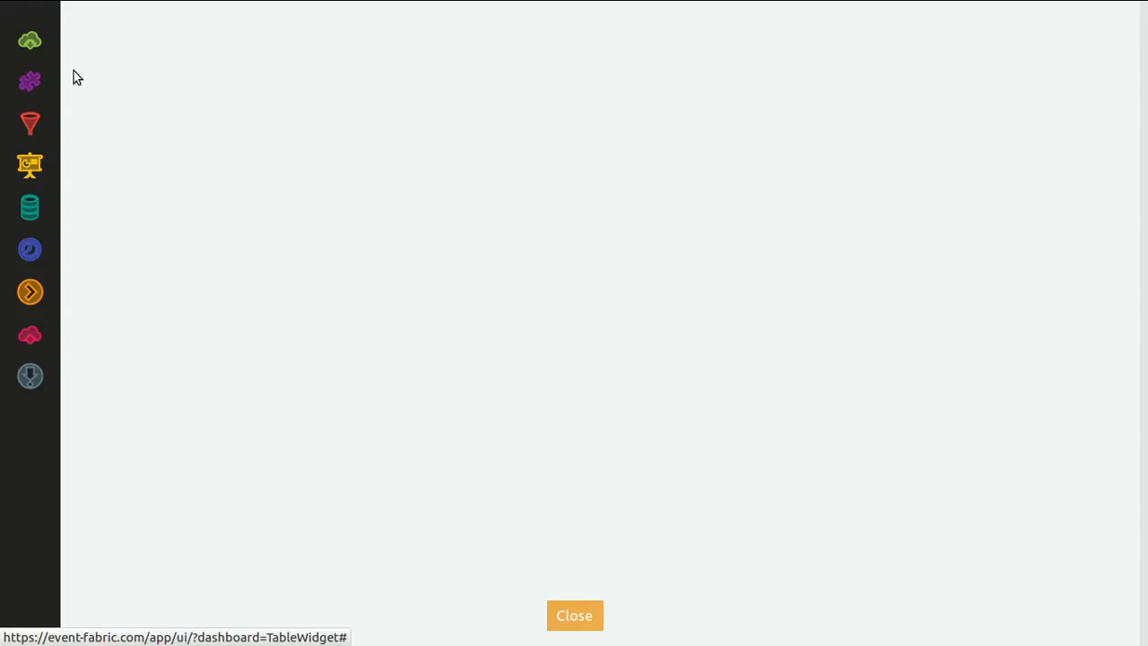
drag(32, 43, 172, 128)
click(133, 94)
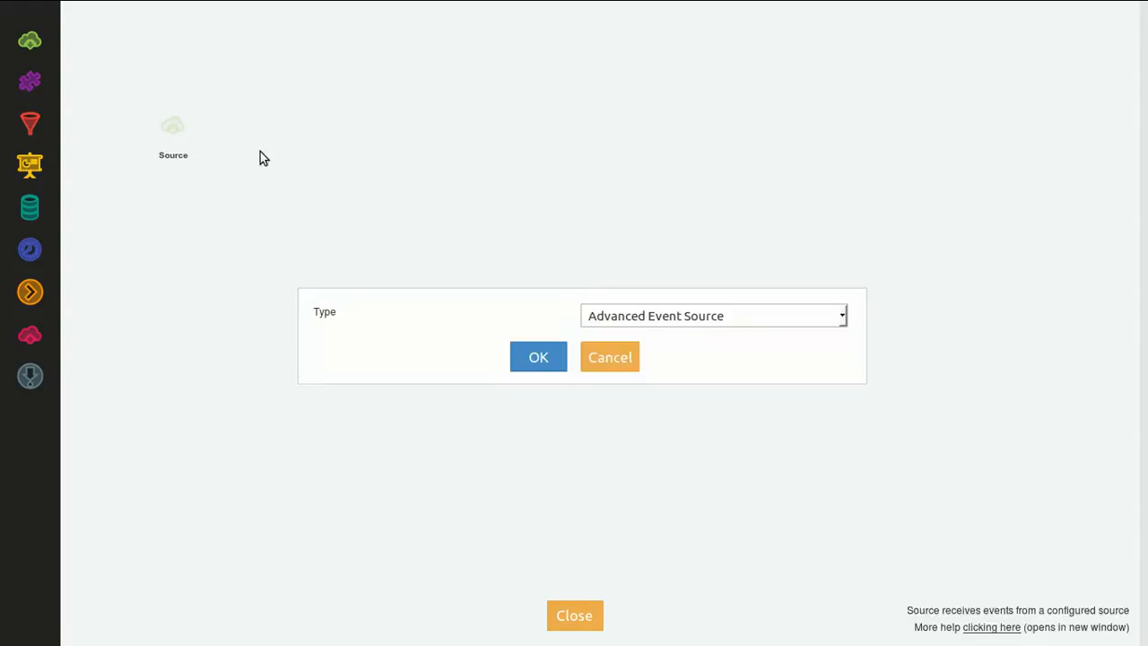
click(633, 317)
click(653, 400)
click(558, 363)
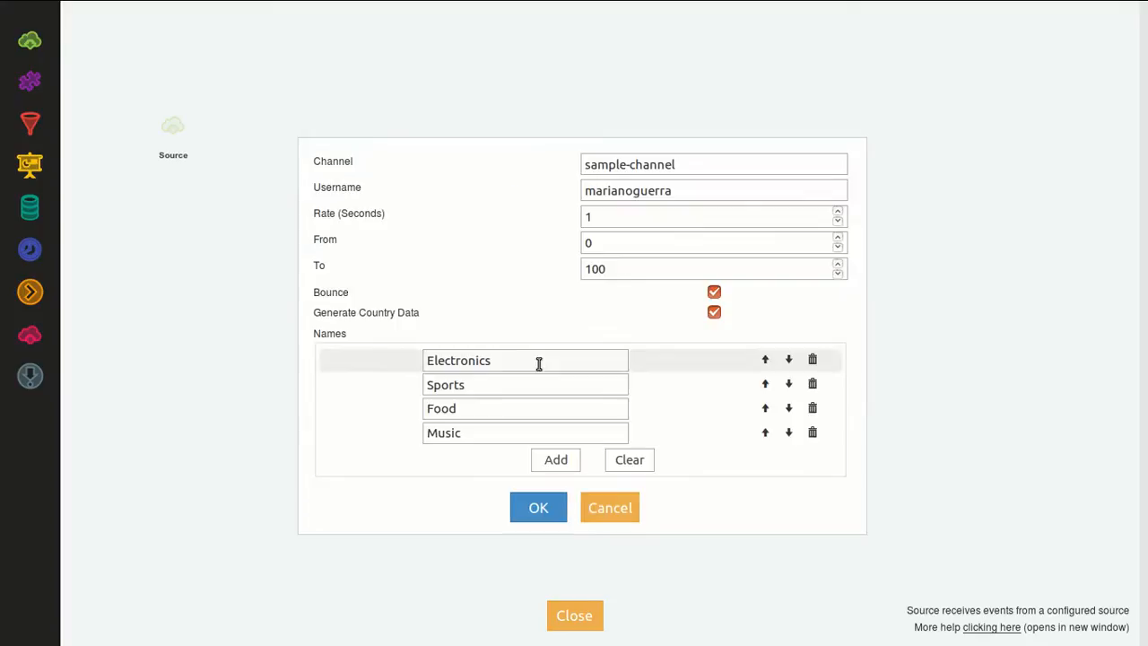
click(559, 512)
Step: Add an adapter node and a data view node beside the source, and connect source to adapter to data view
drag(30, 80, 278, 130)
drag(34, 160, 352, 135)
mouse_move(171, 129)
mouse_move(157, 93)
mouse_down()
mouse_move(278, 130)
mouse_move(352, 132)
mouse_up()
mouse_move(261, 98)
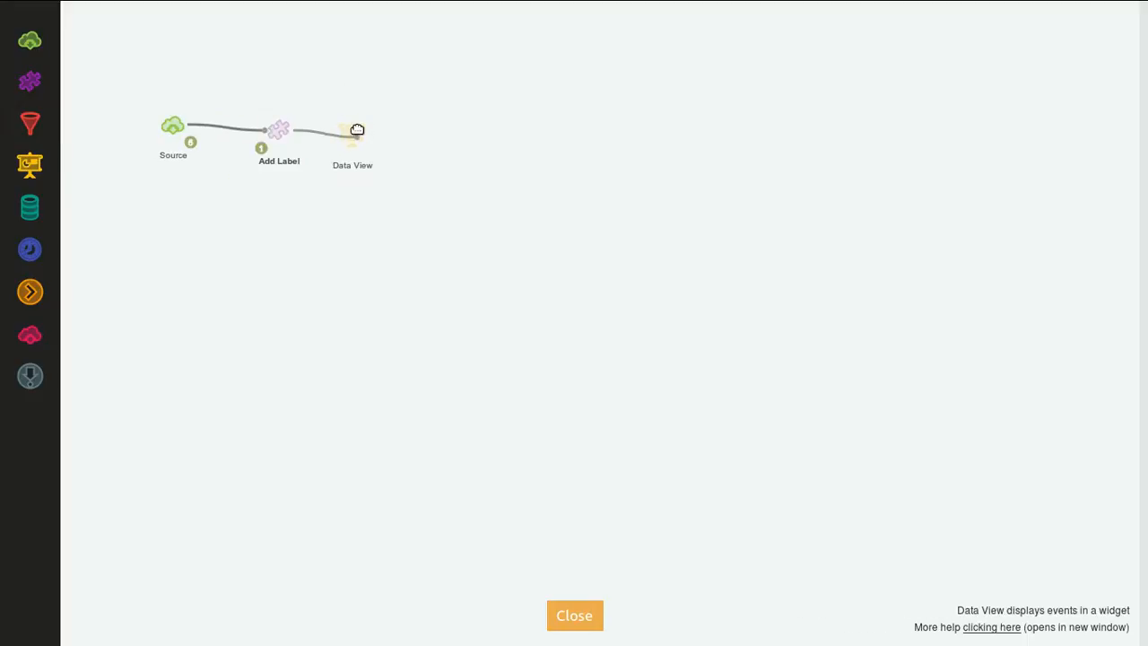
Step: Configure the data view node as a Table widget titled "Last Sale per Country"
mouse_move(352, 132)
click(323, 102)
click(639, 268)
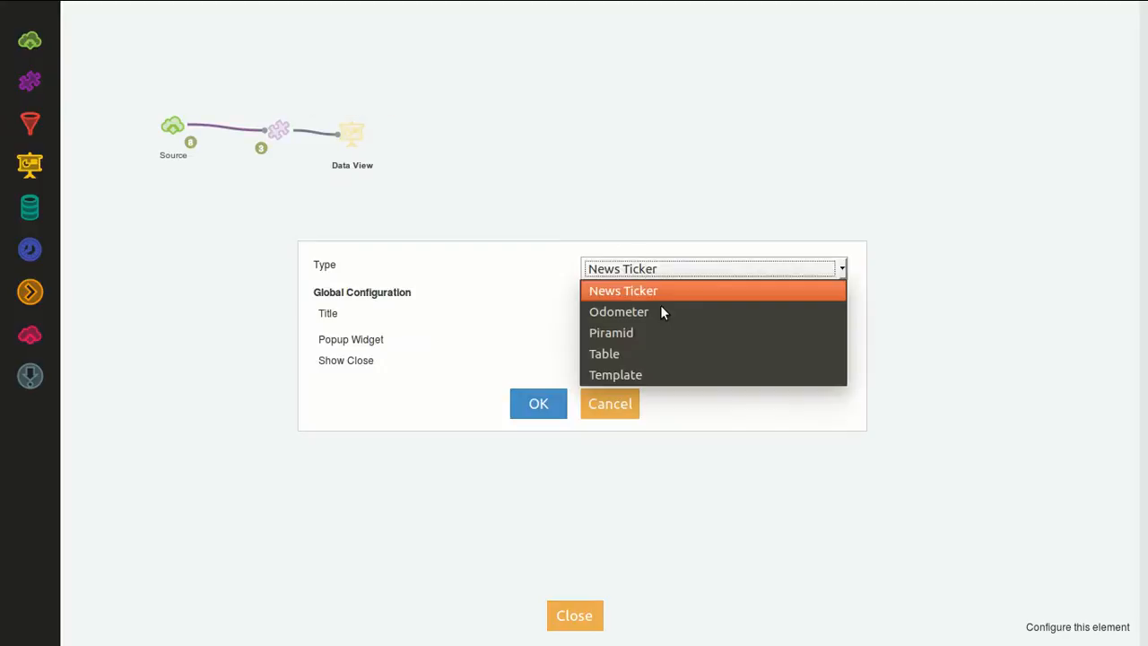
click(646, 350)
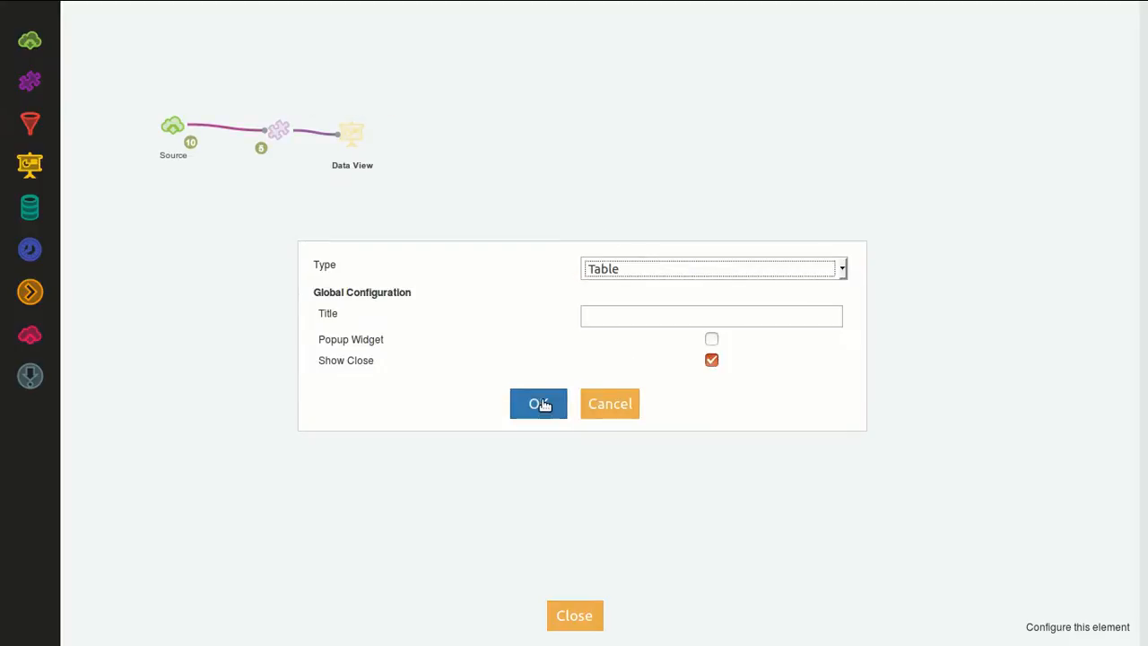
click(625, 312)
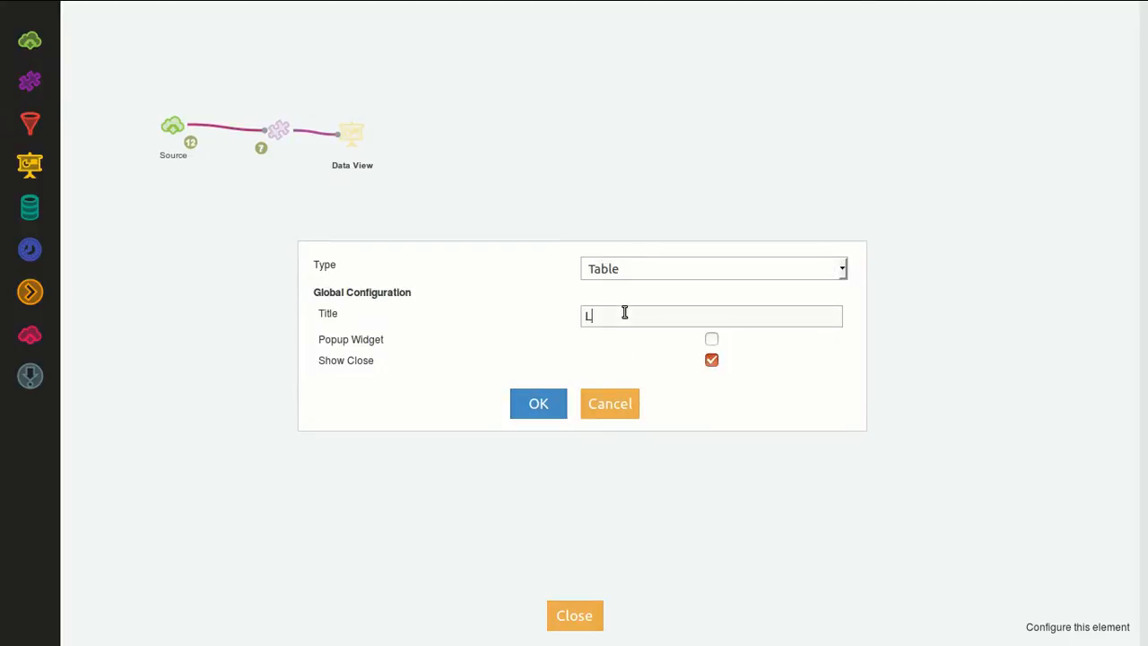
text(Last Sale per Country)
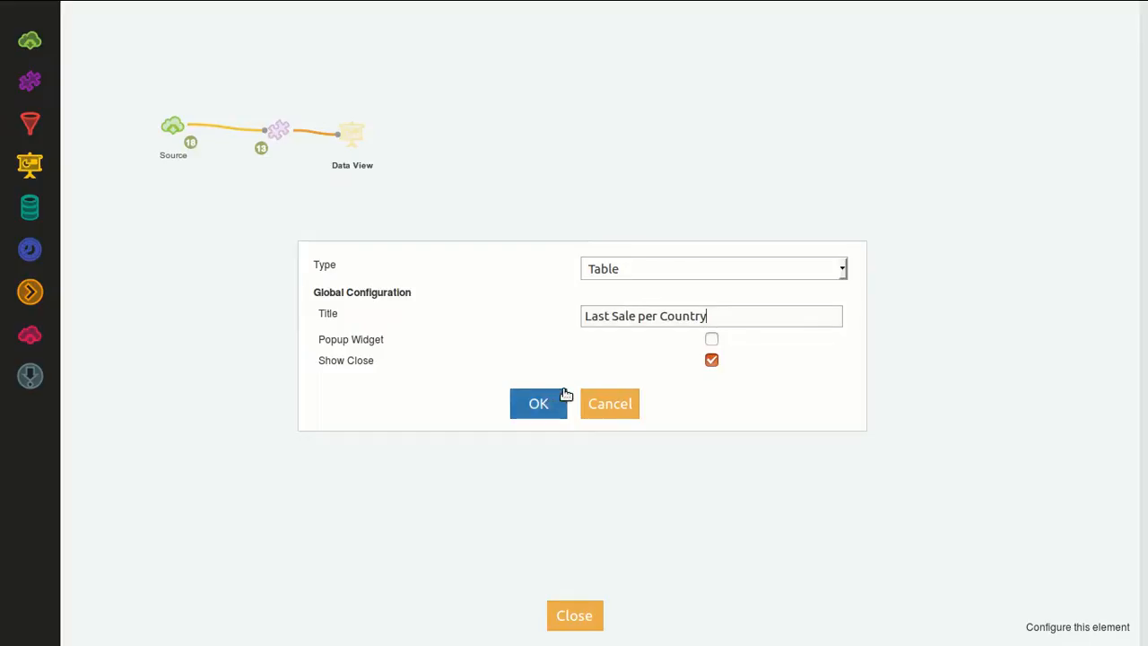
click(537, 405)
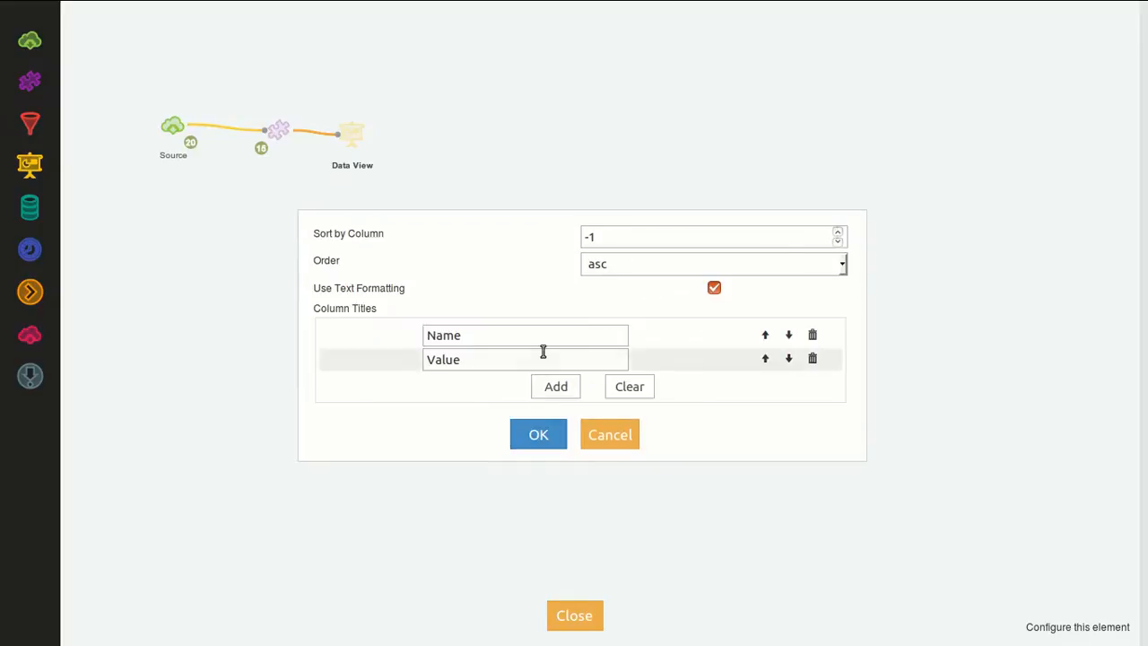
Step: Add three blank column titles and reorder the list so Name is second and Value is fourth
click(560, 387)
click(559, 411)
click(560, 435)
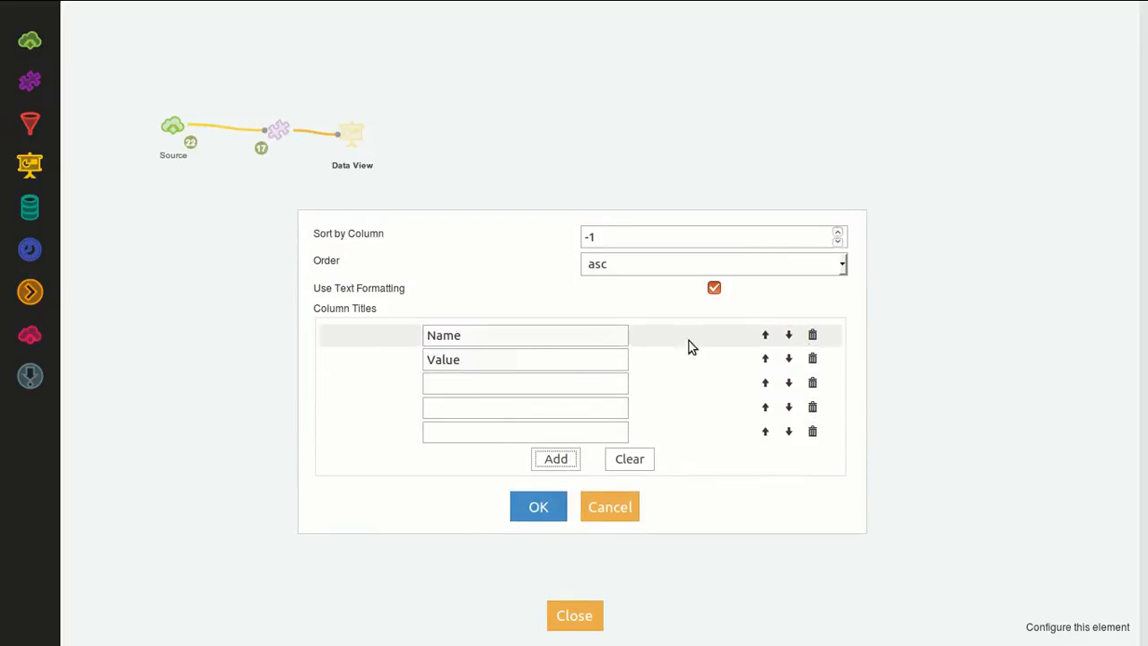
click(789, 359)
click(790, 383)
click(789, 334)
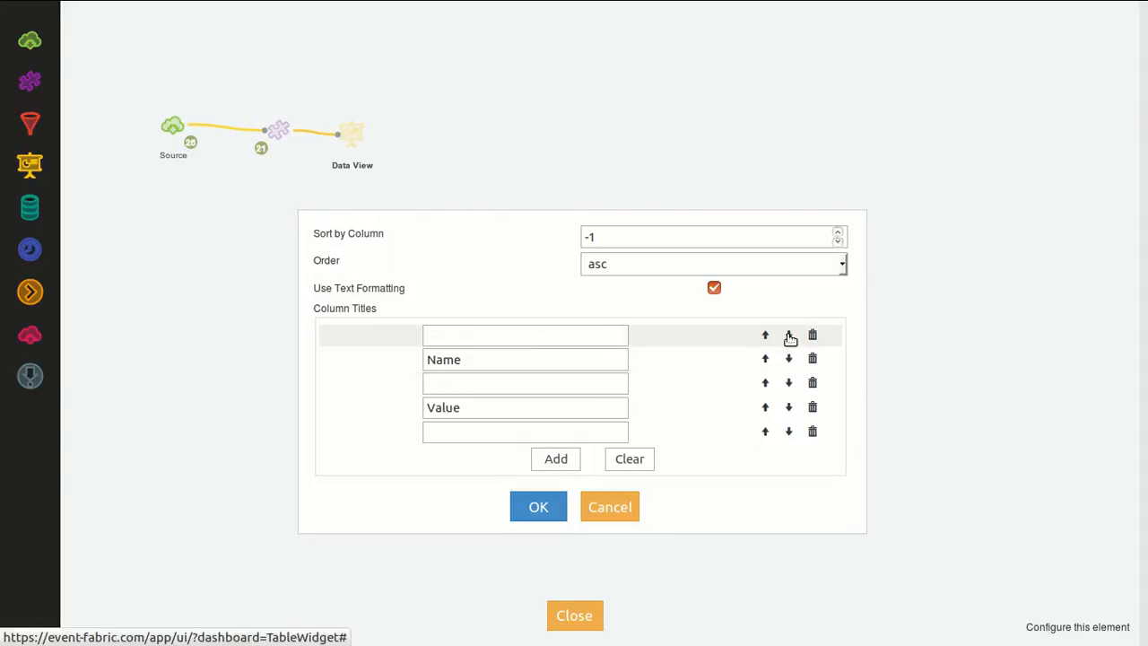
Step: Keep the first column title blank and name the others Category, Amount, Country and Continent
double_click(511, 360)
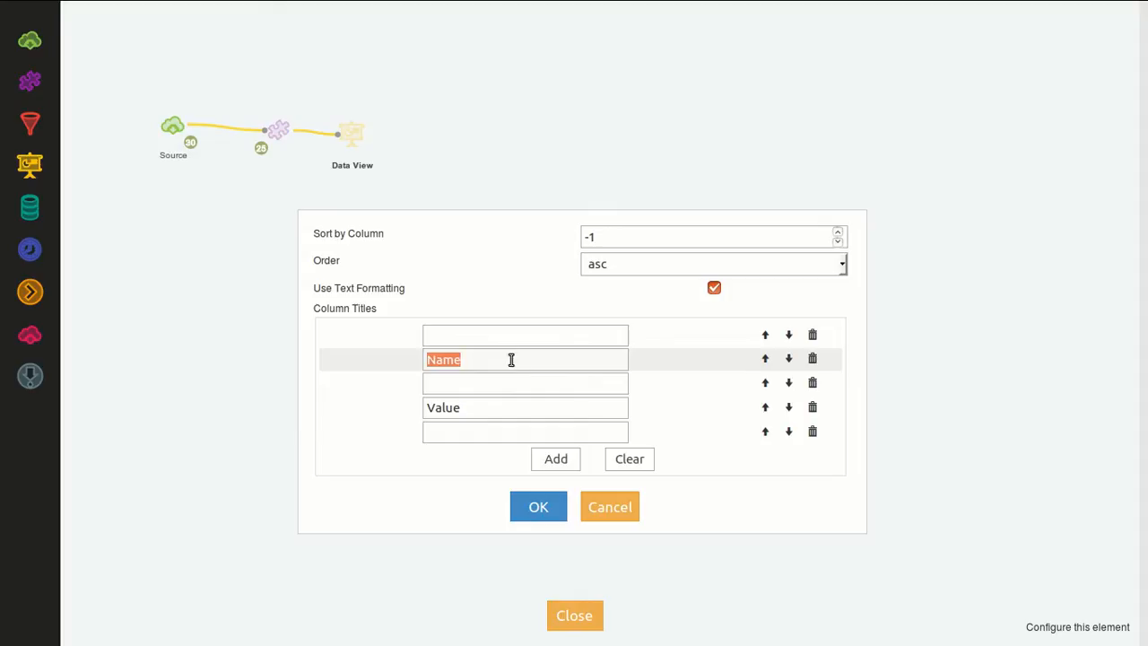
text(C)
key(Tab)
key(Tab)
key(Tab)
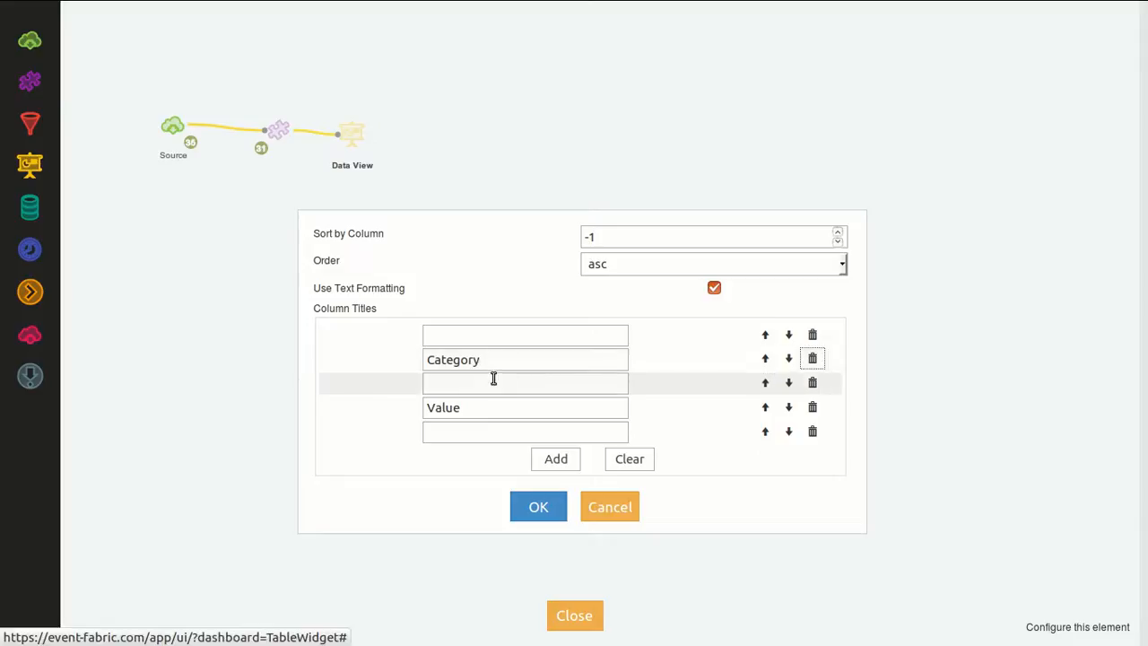
click(495, 384)
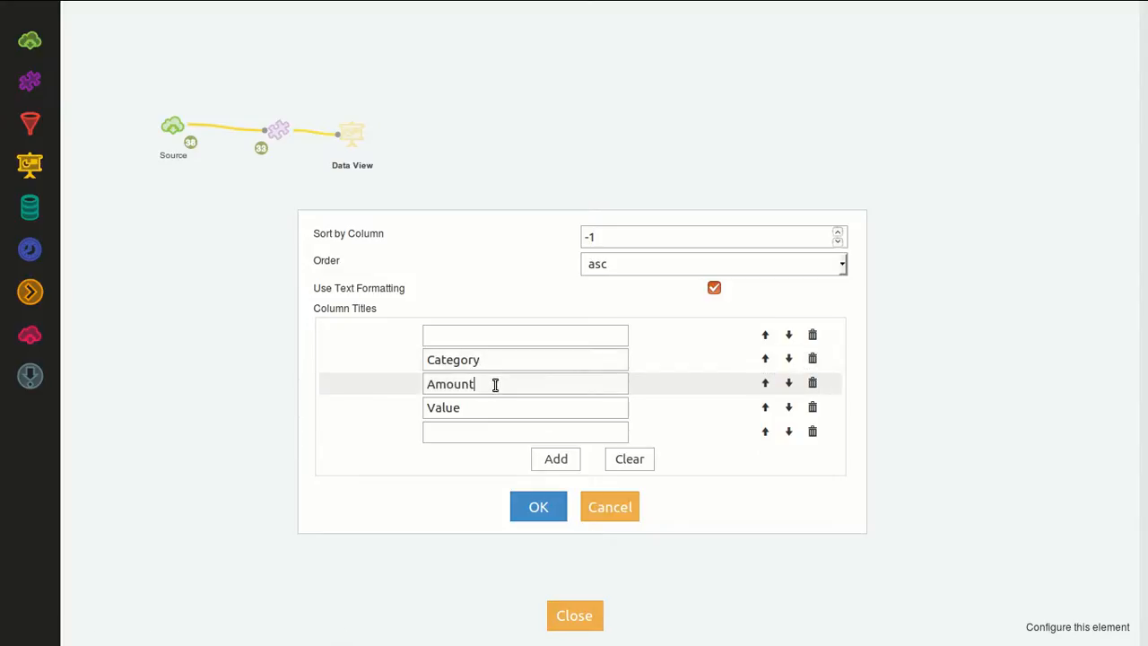
text(Amount)
double_click(483, 409)
text(Country)
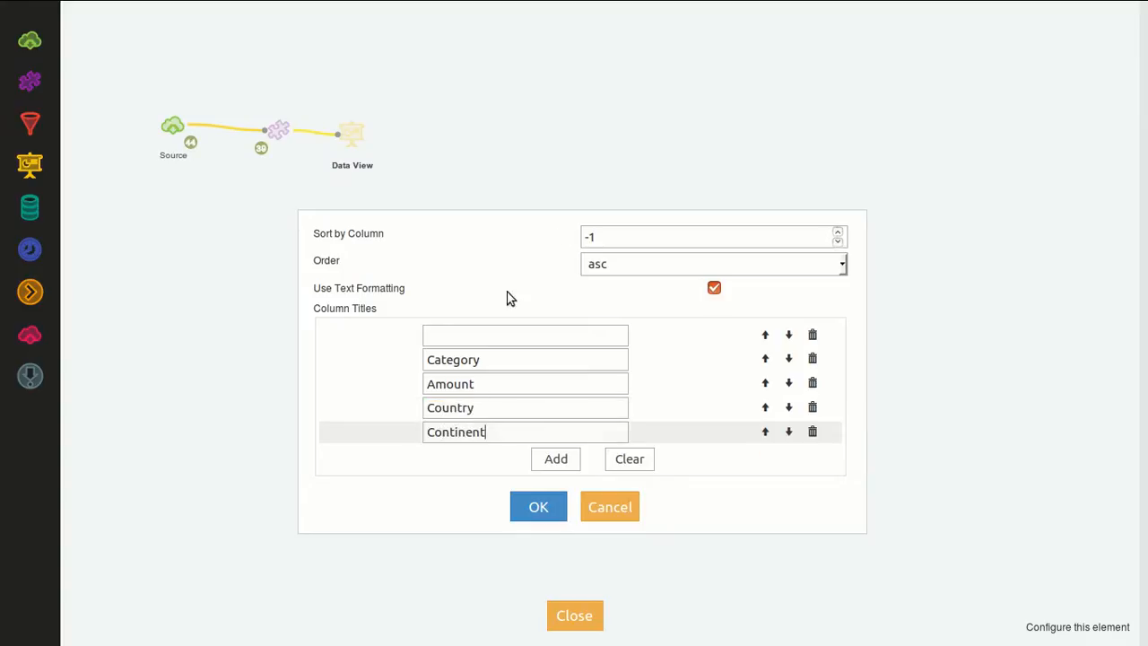
Step: Set the table to sort by column 3 in desc order and accept the widget configuration
drag(608, 237, 576, 236)
text(3)
click(613, 264)
click(619, 325)
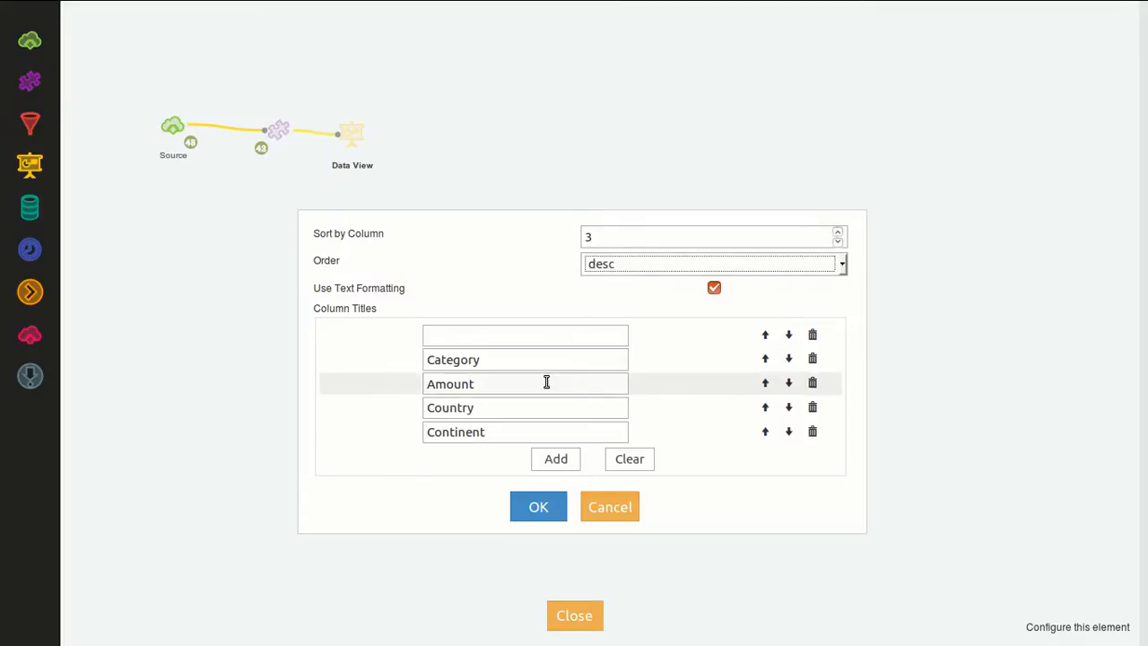
click(547, 508)
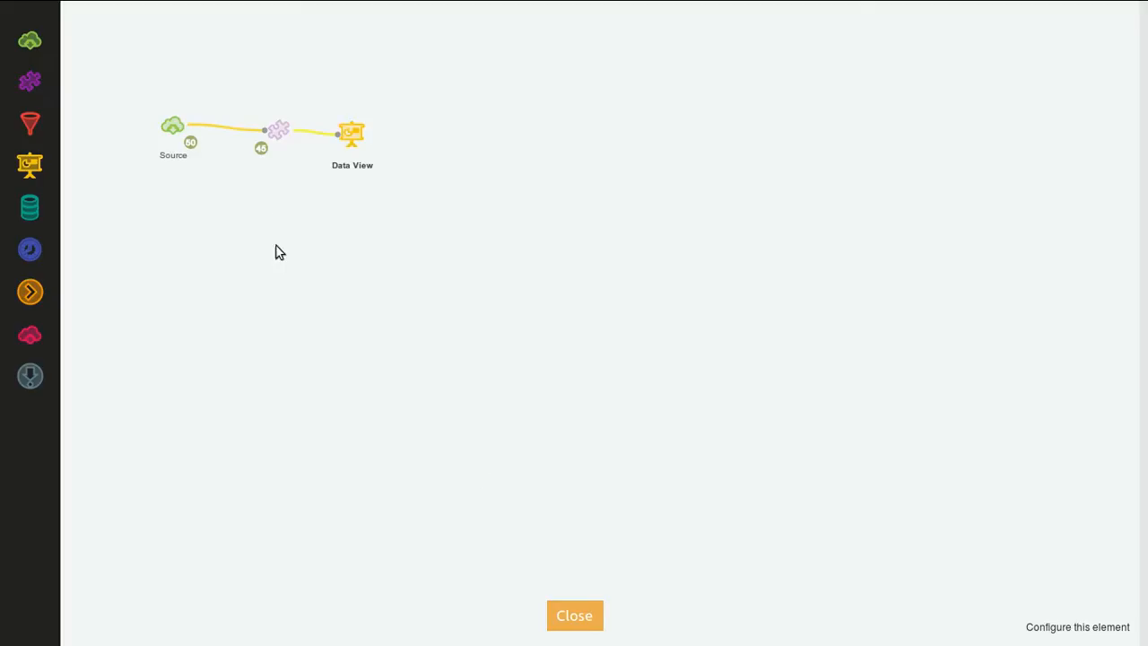
Step: Rename the data view node's label to Table
double_click(346, 166)
key(BackSpace)
text(Table)
key(Return)
Step: Open the adapter's configuration, insert the required Table node template, and reposition its blocks on the workspace
mouse_move(278, 132)
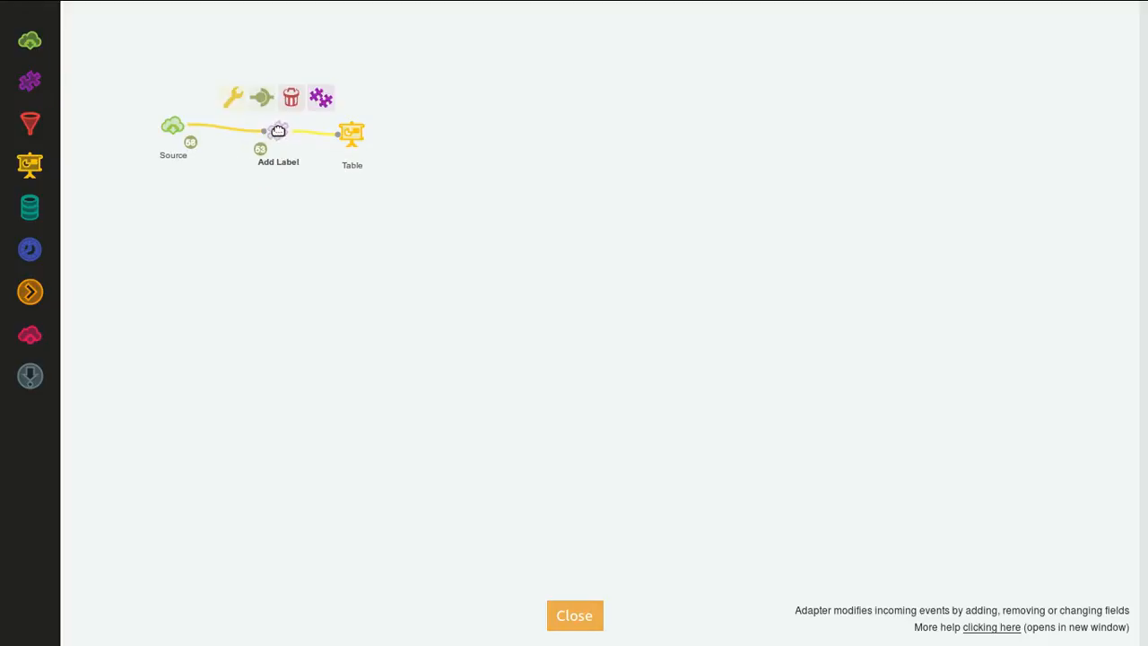
click(234, 97)
click(70, 324)
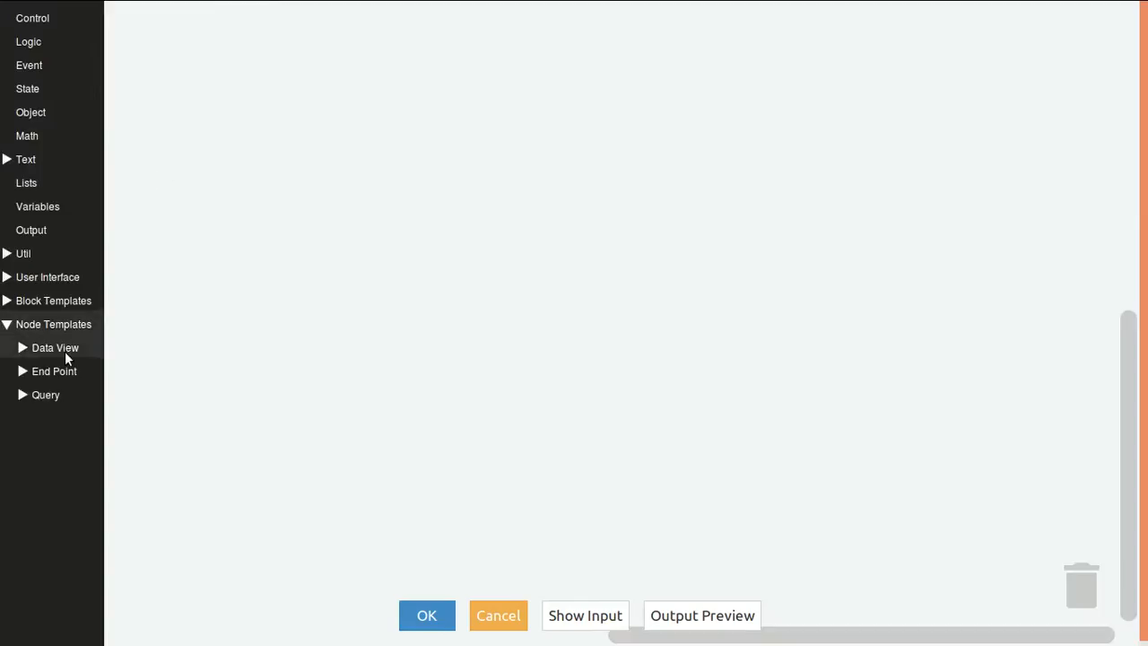
click(64, 351)
click(61, 442)
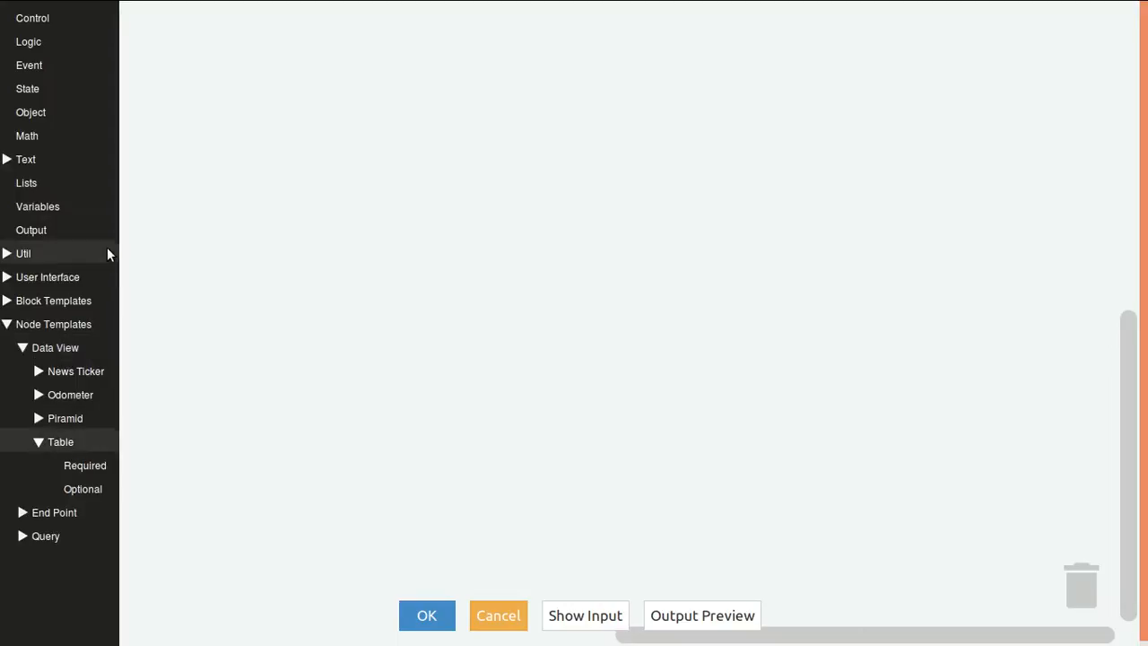
click(93, 468)
click(144, 36)
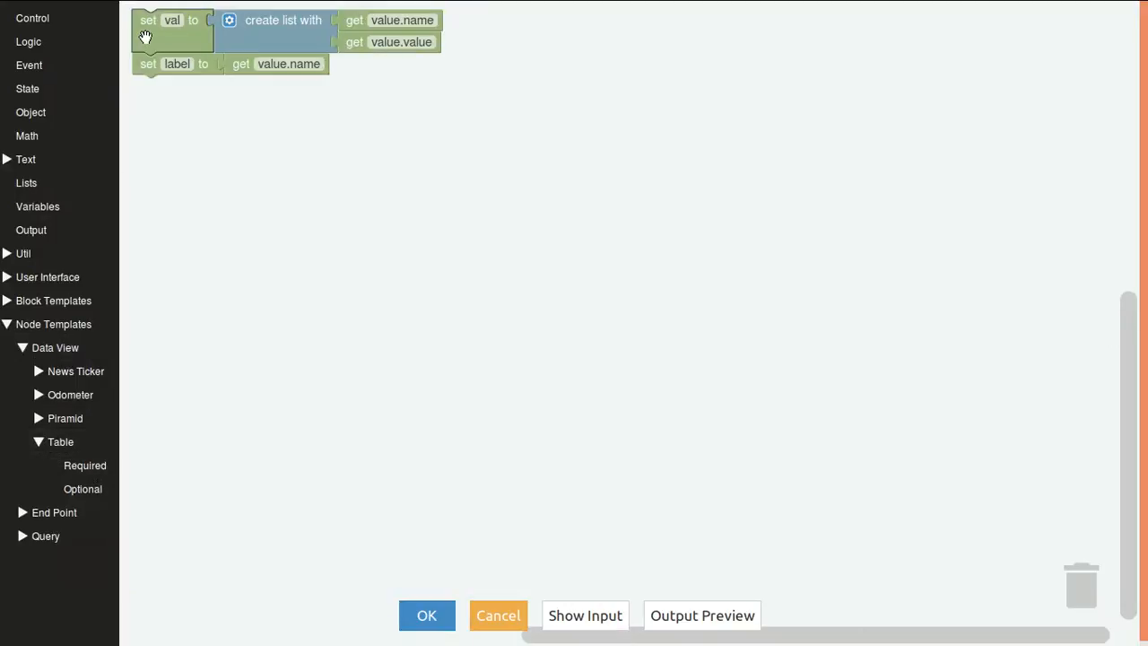
click(82, 487)
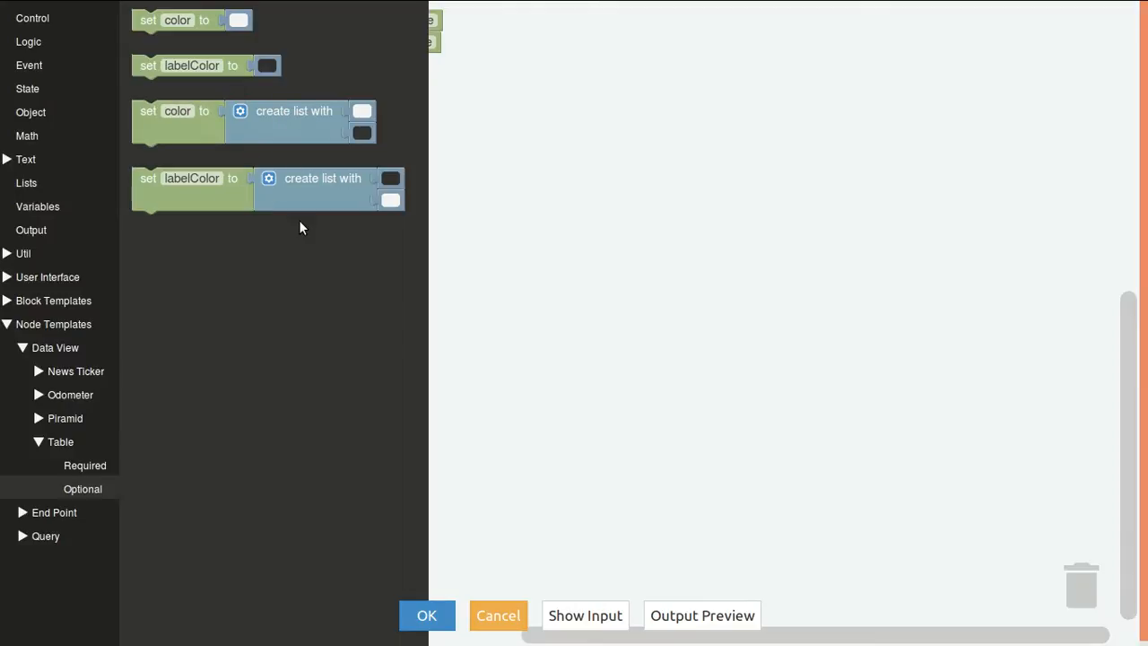
click(81, 494)
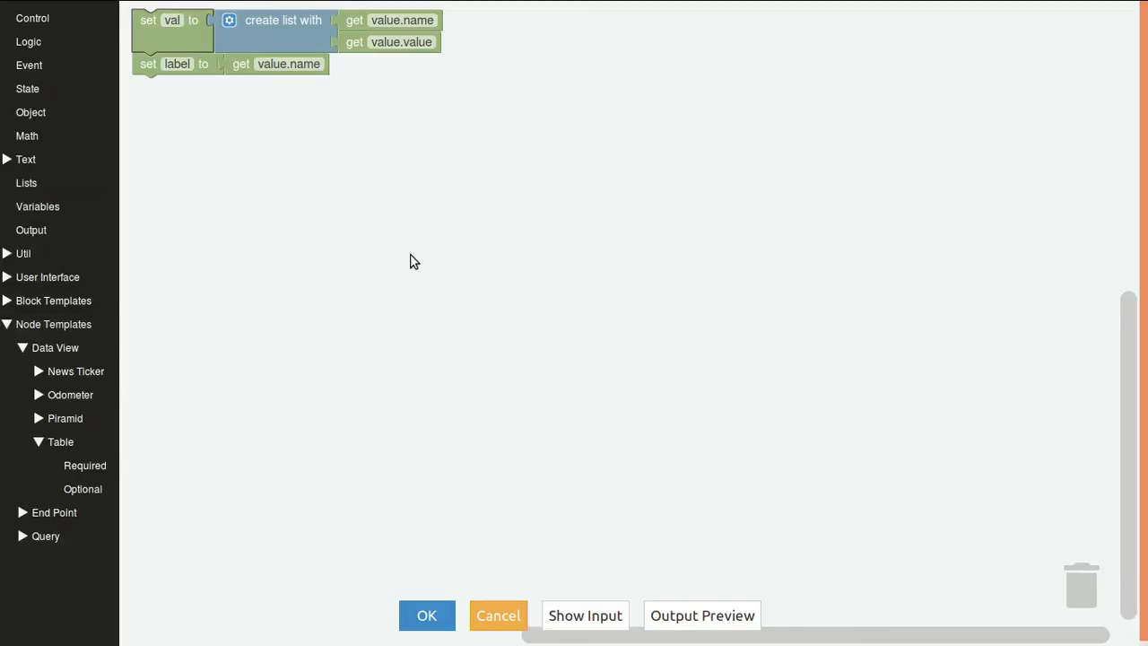
drag(149, 41, 238, 99)
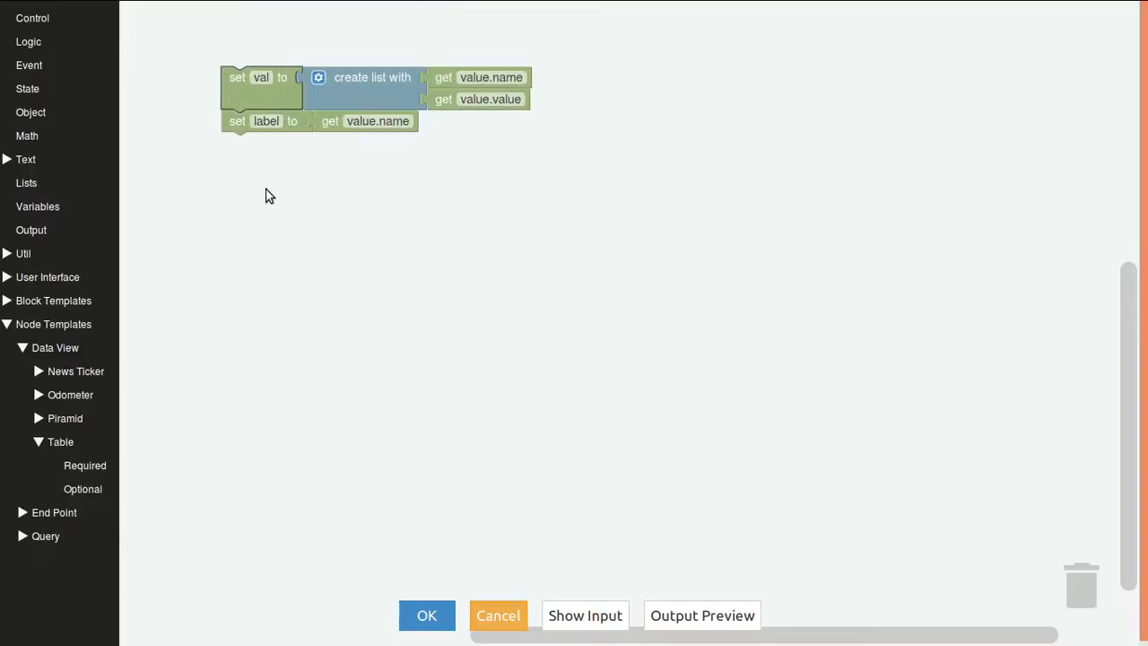
Step: Expand the list assigned to val from two to five items
click(318, 77)
drag(313, 144, 387, 202)
drag(319, 166, 400, 204)
drag(313, 186, 385, 252)
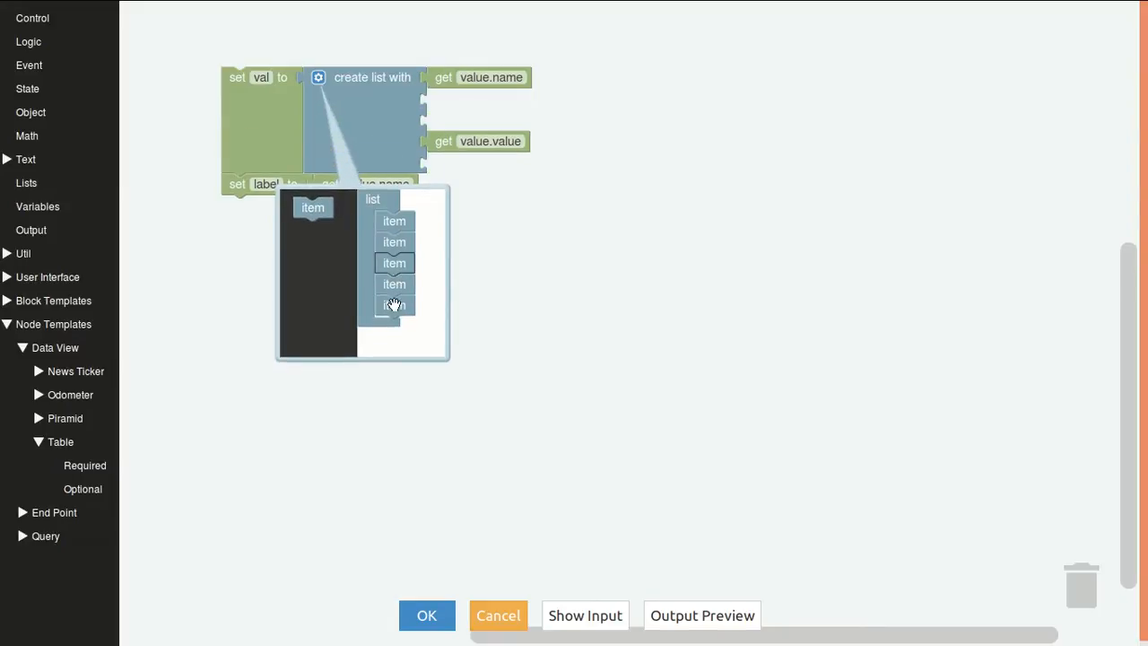
click(317, 78)
Step: Copy the value.value getter into the second and third list slots and set the second getter to value.name
click(441, 143)
key(ctrl+c)
key(ctrl+v)
drag(451, 174, 454, 101)
key(ctrl+v)
click(519, 101)
click(519, 100)
double_click(519, 100)
text(name)
key(Return)
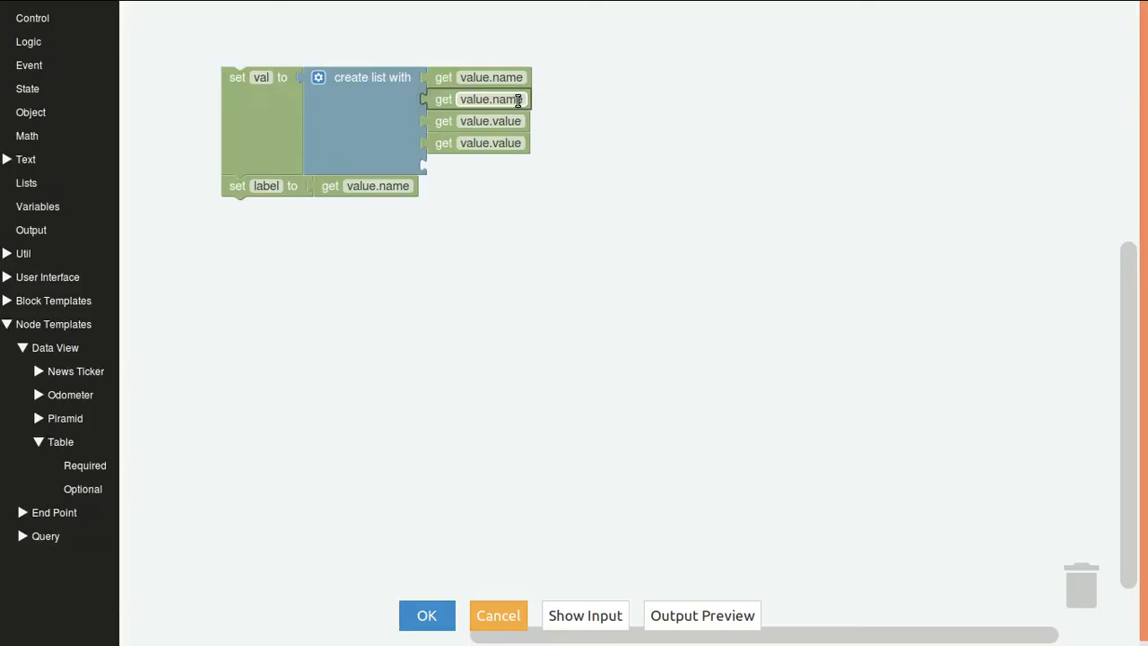
Step: Set the third and fourth list getters to value.amount and value.countryName, and add a fifth getter for value.continent
double_click(516, 122)
text(amount)
key(Return)
double_click(519, 144)
text(countryName)
key(Return)
key(ctrl+c)
key(ctrl+v)
drag(525, 176, 538, 169)
double_click(541, 167)
text(continent)
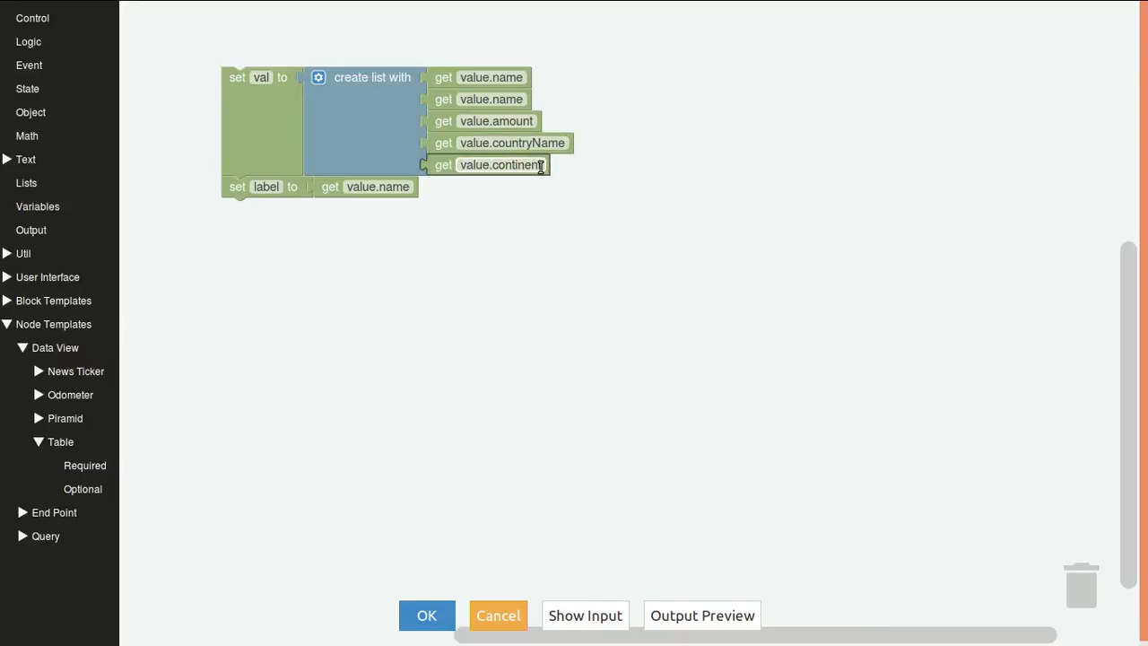
key(Return)
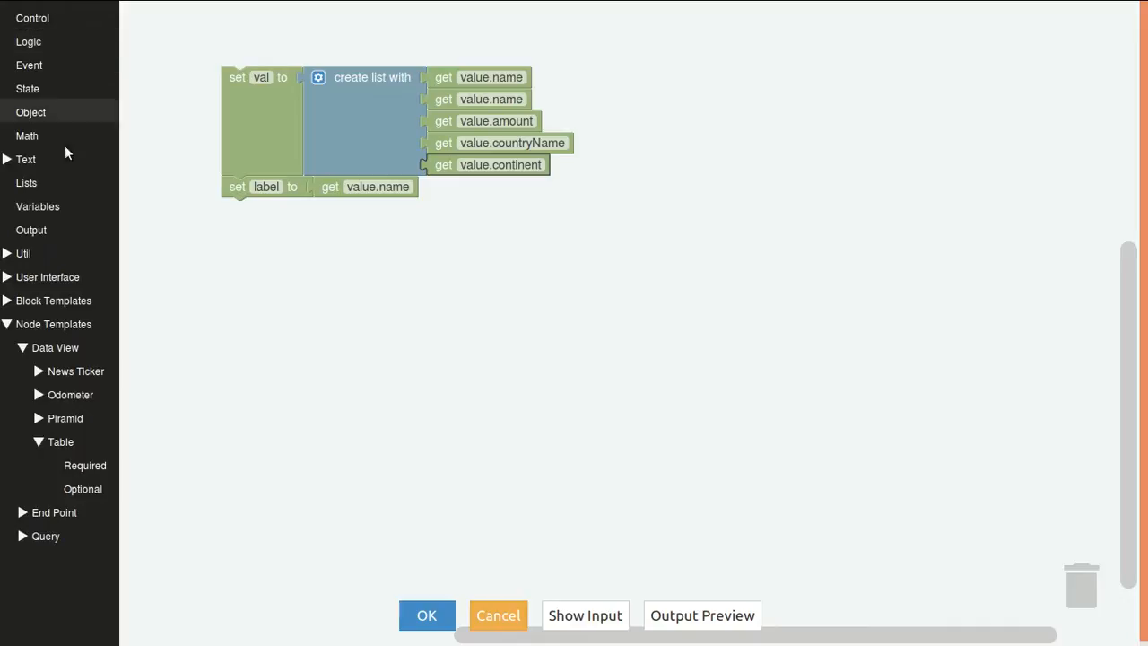
Step: Wrap the list's second item, value.name, in a bold text formatting block
click(45, 161)
click(56, 183)
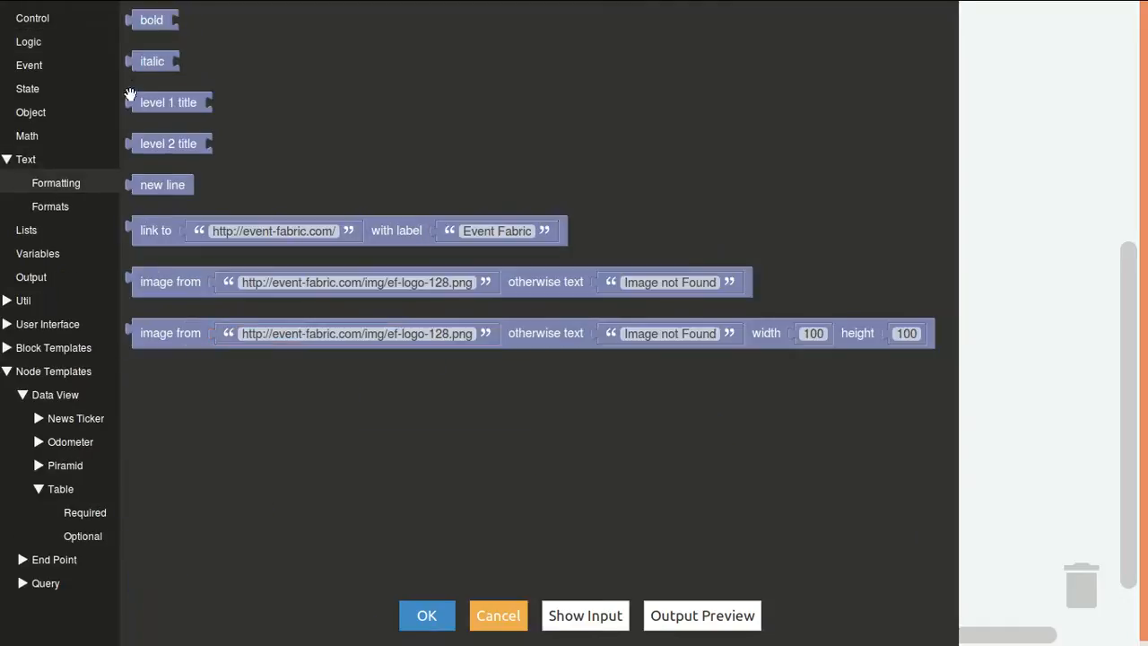
drag(154, 21, 440, 98)
Step: Set the first list getter to value.countryCode
click(502, 78)
double_click(508, 79)
text(co)
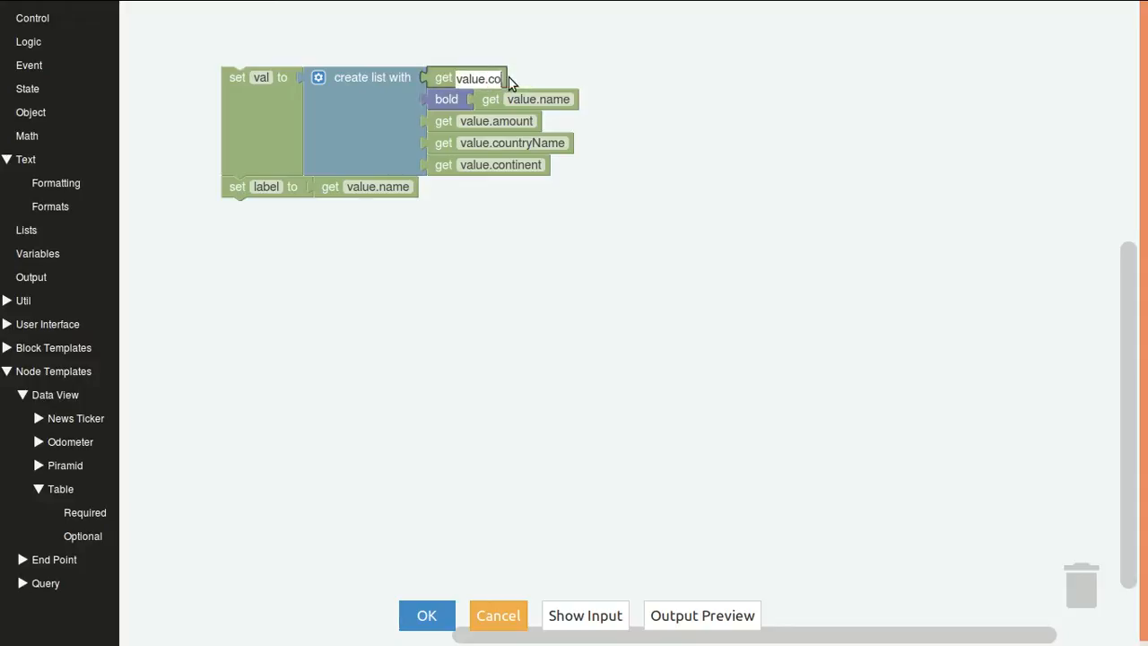
text(untryCode)
key(Return)
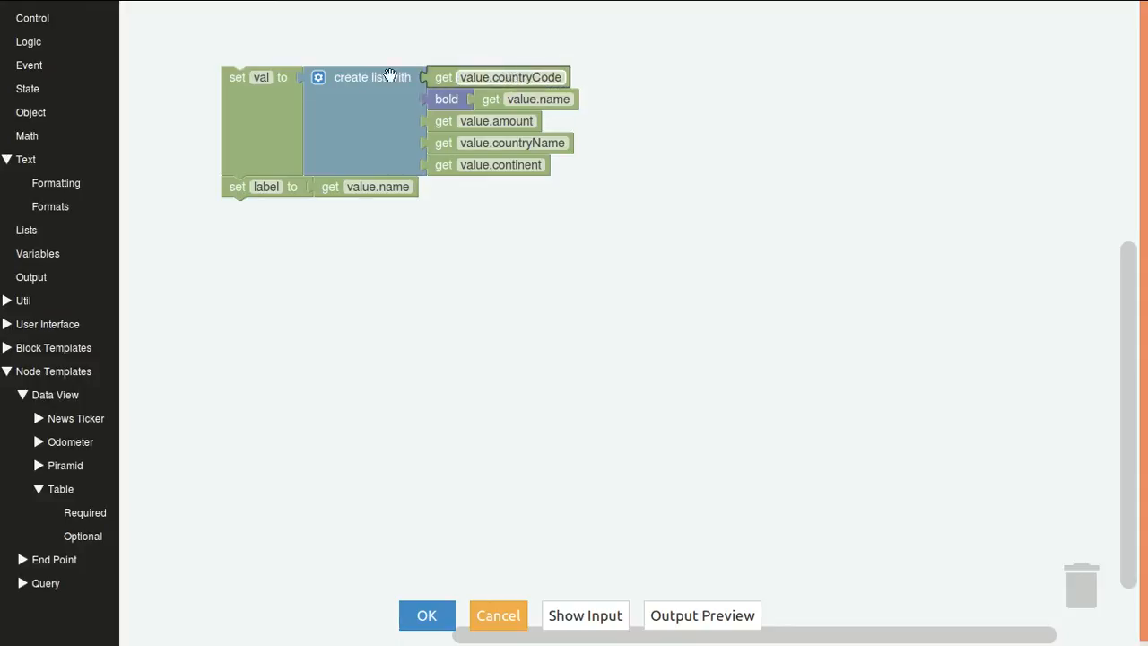
Step: Insert an image block as the first list item, clear its alternative text, and delete its default URL block
click(43, 303)
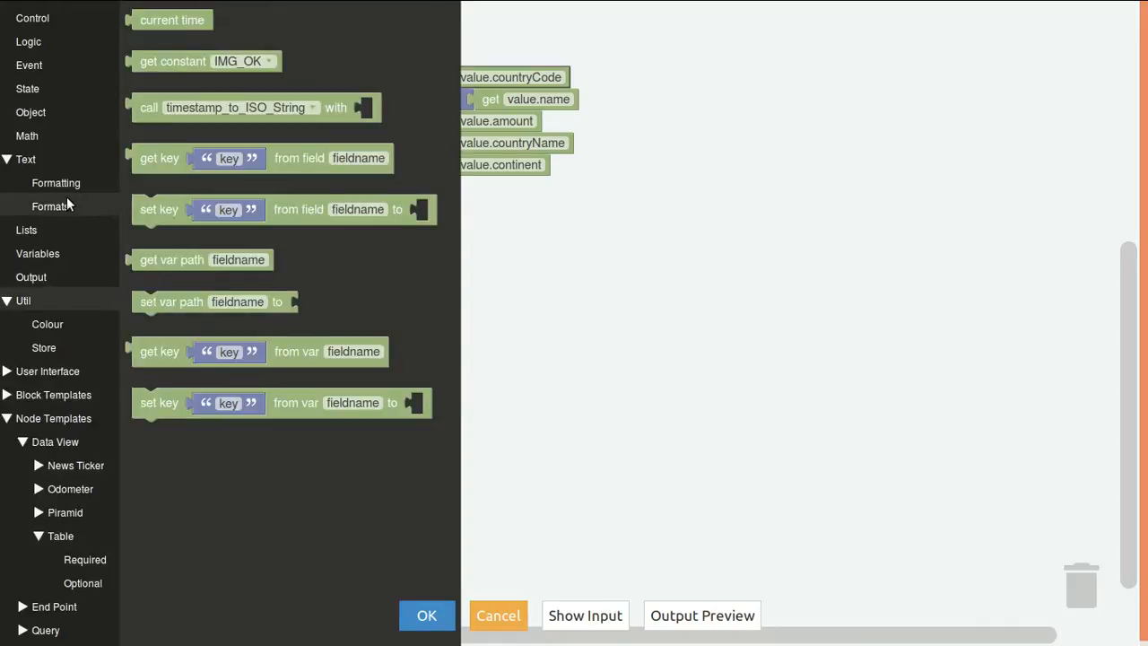
click(111, 185)
drag(161, 282, 460, 94)
click(934, 82)
key(BackSpace)
key(Return)
click(788, 81)
key(Delete)
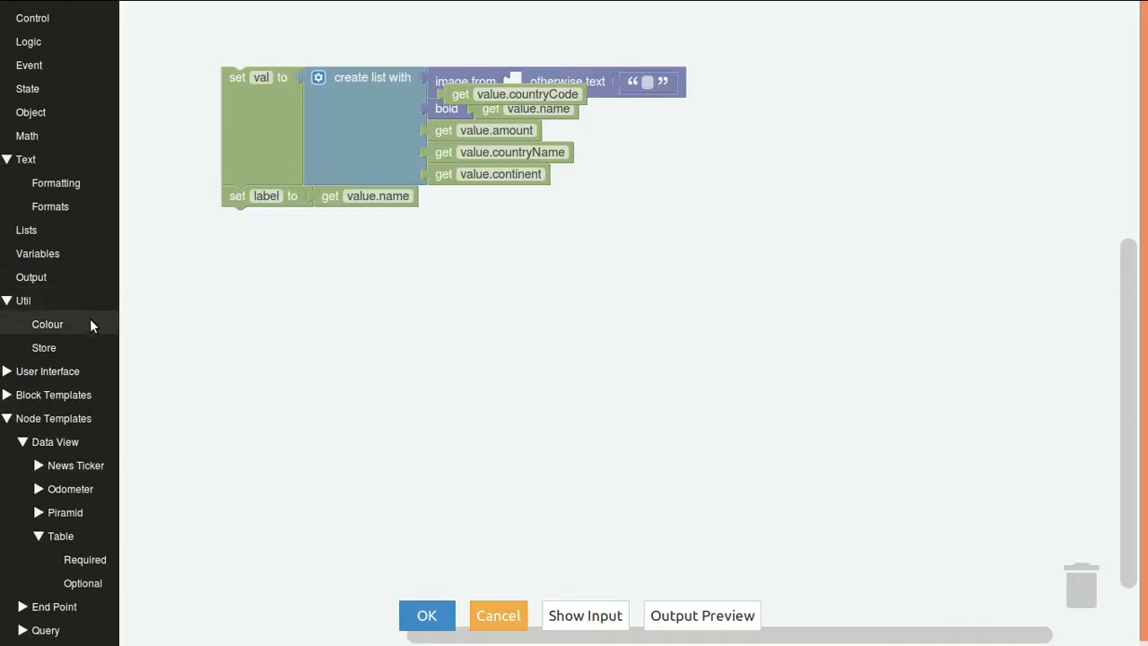
Step: Feed the image from country_code_to_flag_url called with value.countryCode, then save the adapter and close the design
click(34, 308)
drag(141, 106, 519, 92)
click(610, 87)
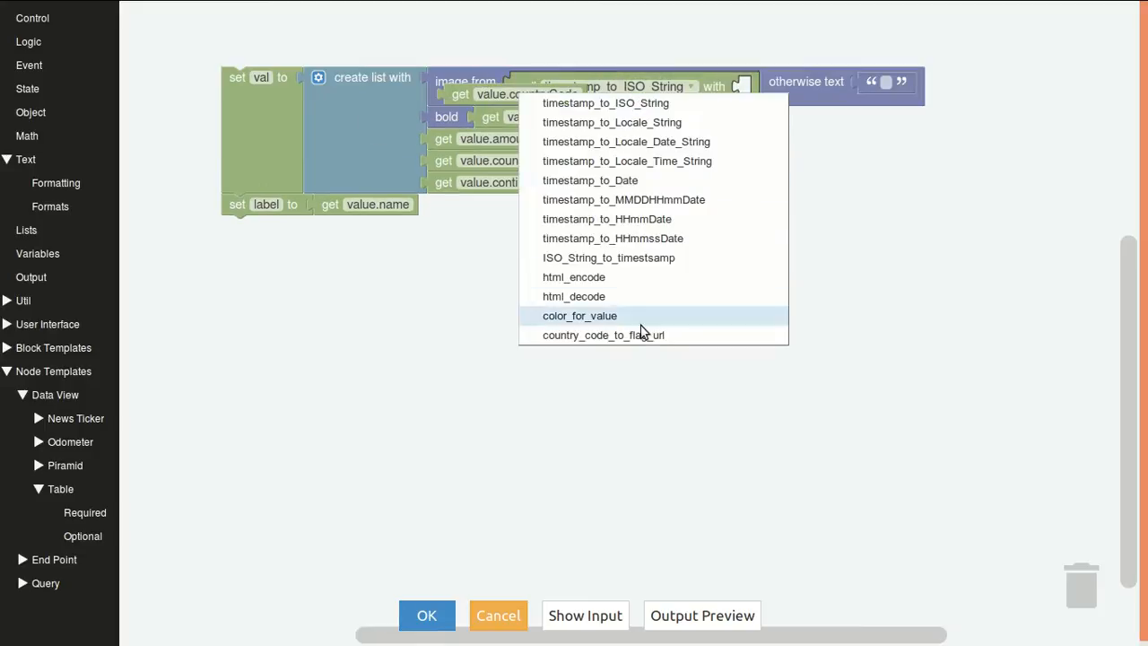
click(638, 335)
drag(457, 94, 736, 89)
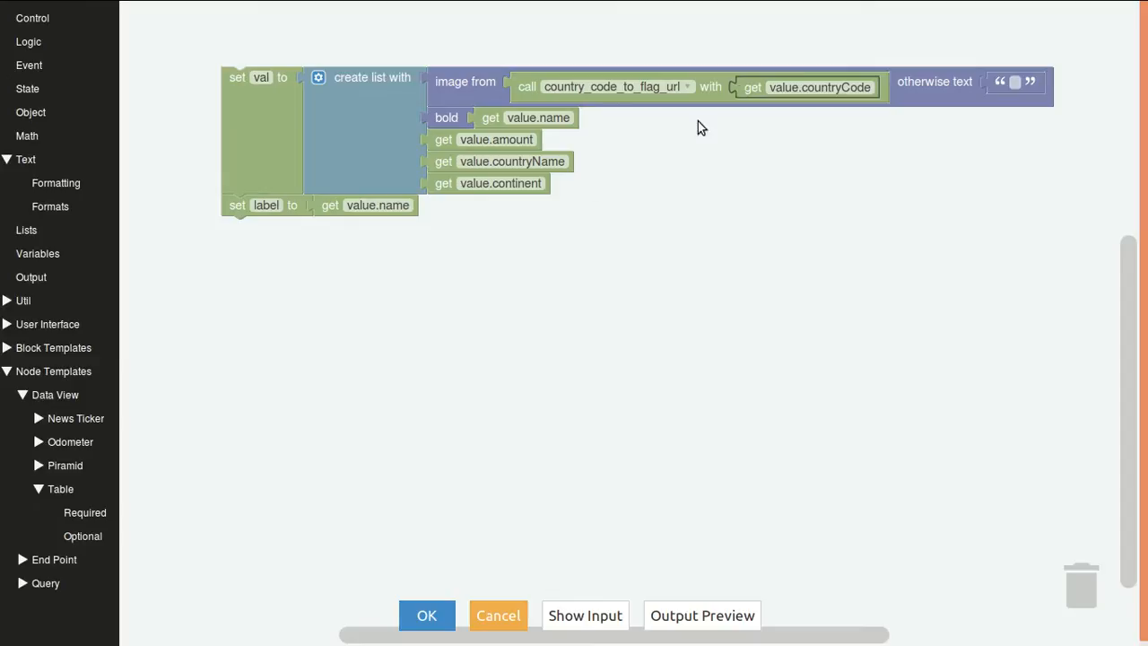
click(427, 617)
click(576, 617)
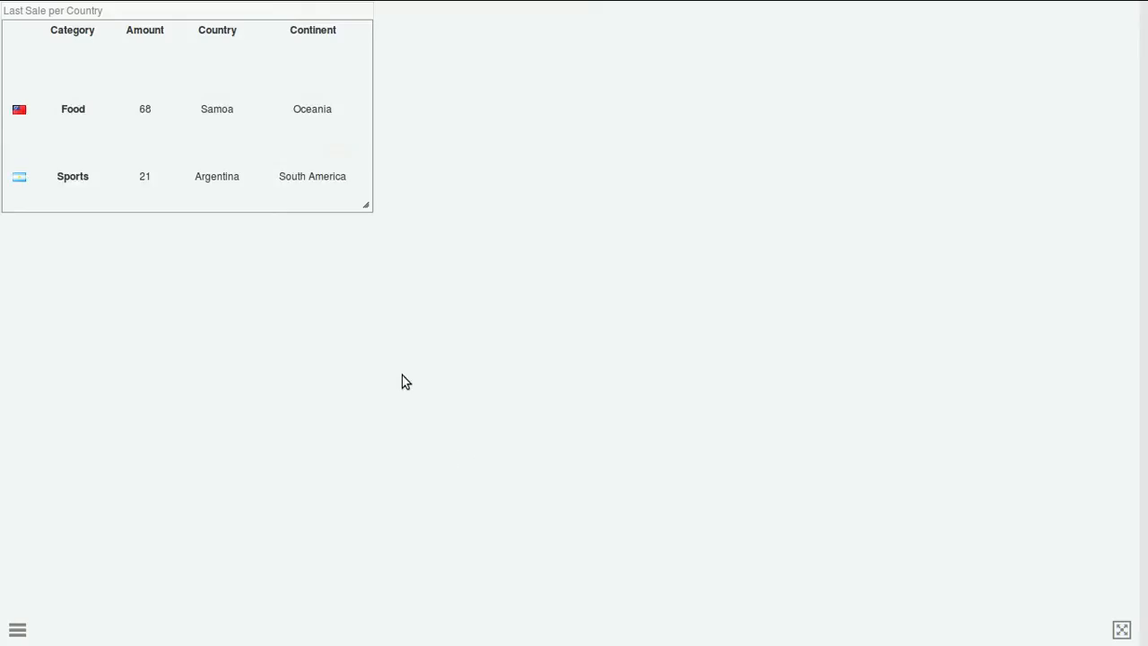
Step: Move the Last Sale per Country widget toward the upper middle of the dashboard and resize it to fit its four rows
drag(209, 14, 540, 160)
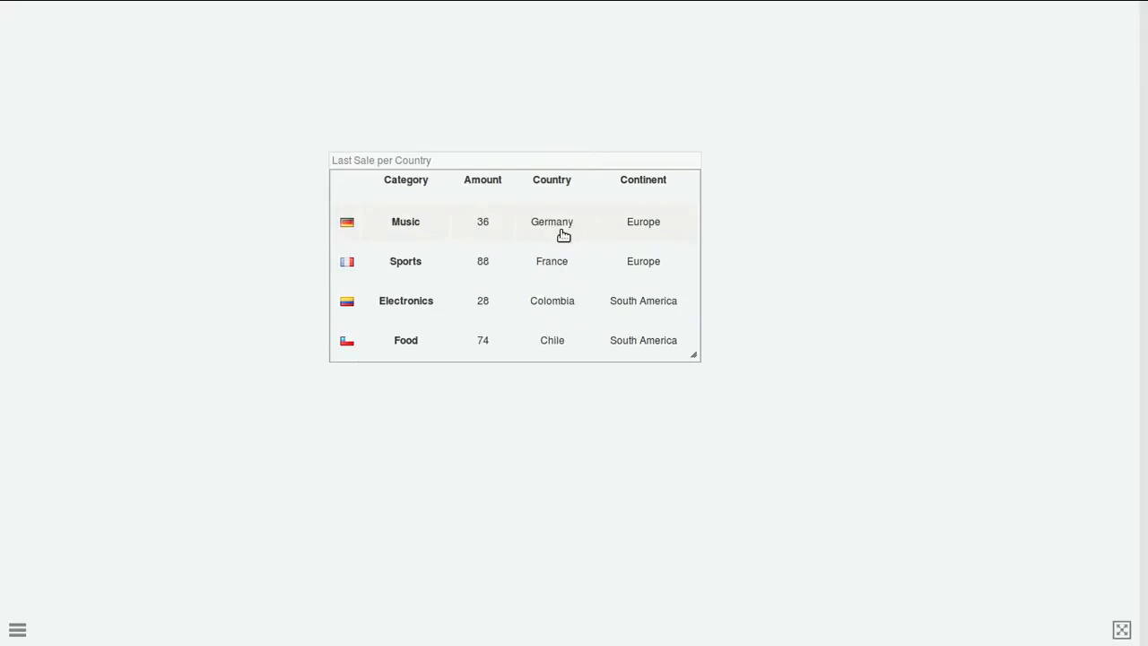
drag(691, 349, 776, 439)
drag(511, 155, 474, 131)
drag(689, 404, 637, 260)
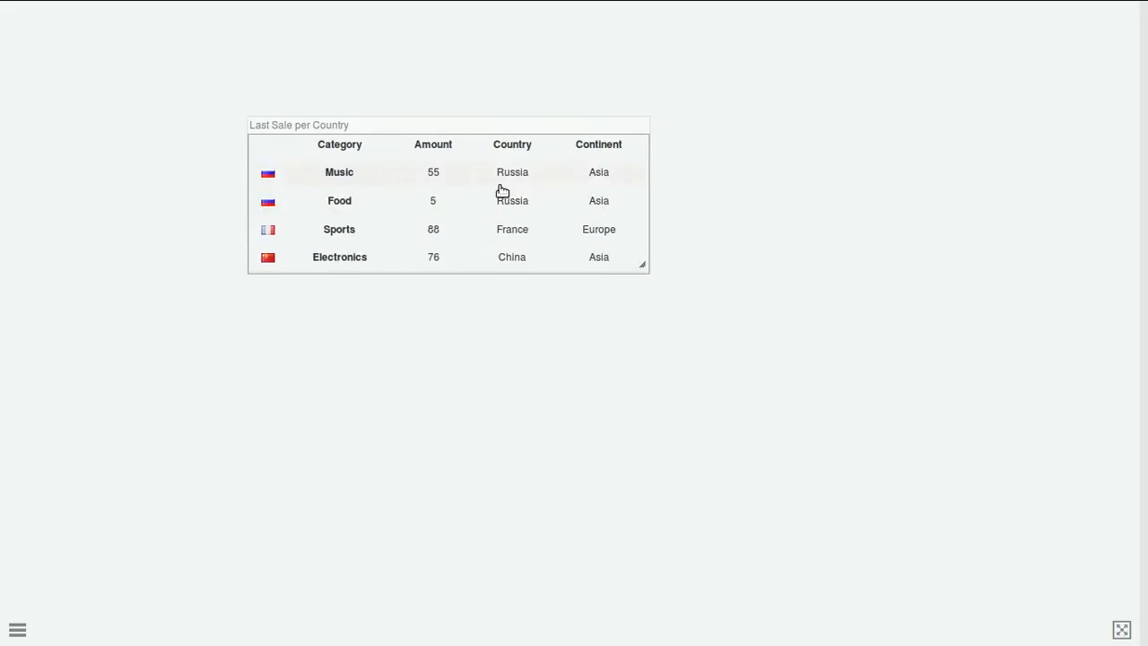
Step: Filter the Last Sale per Country table by "mu" and by "8", then clear the query and close the filter
right_click(404, 210)
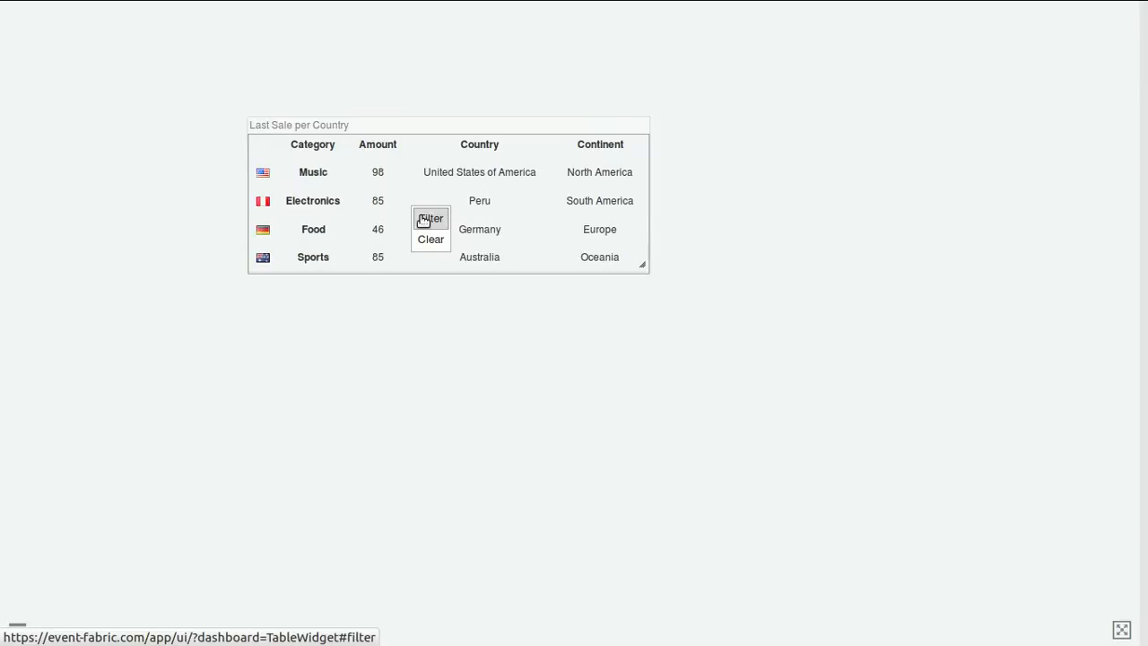
click(423, 219)
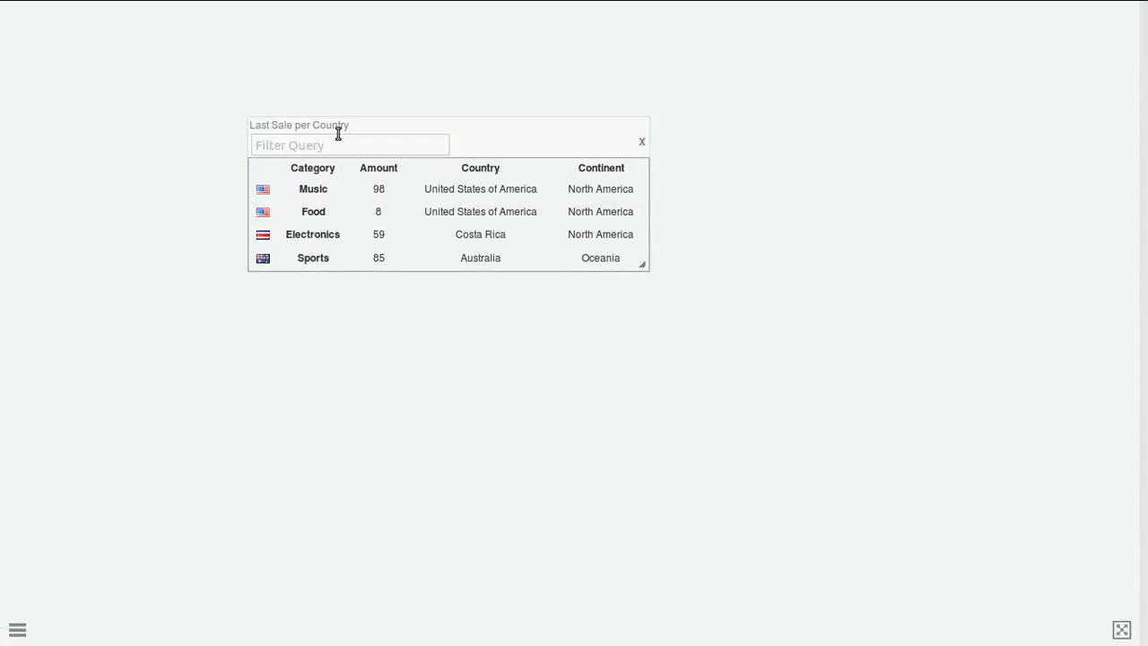
text(mu)
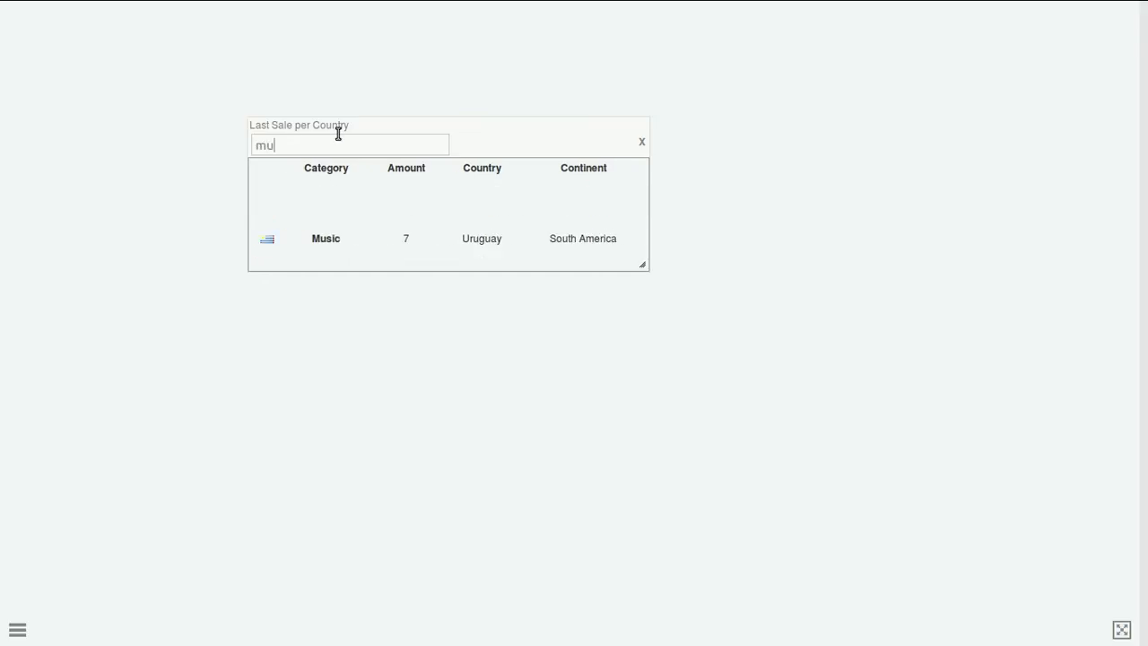
key(BackSpace)
key(BackSpace)
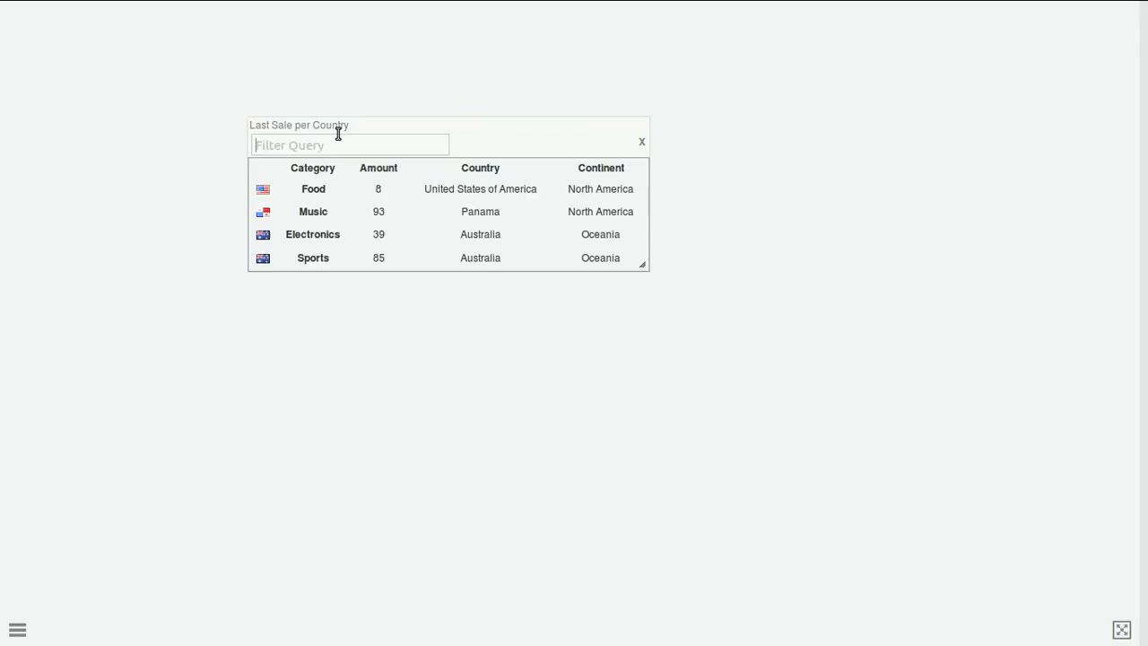
text(8)
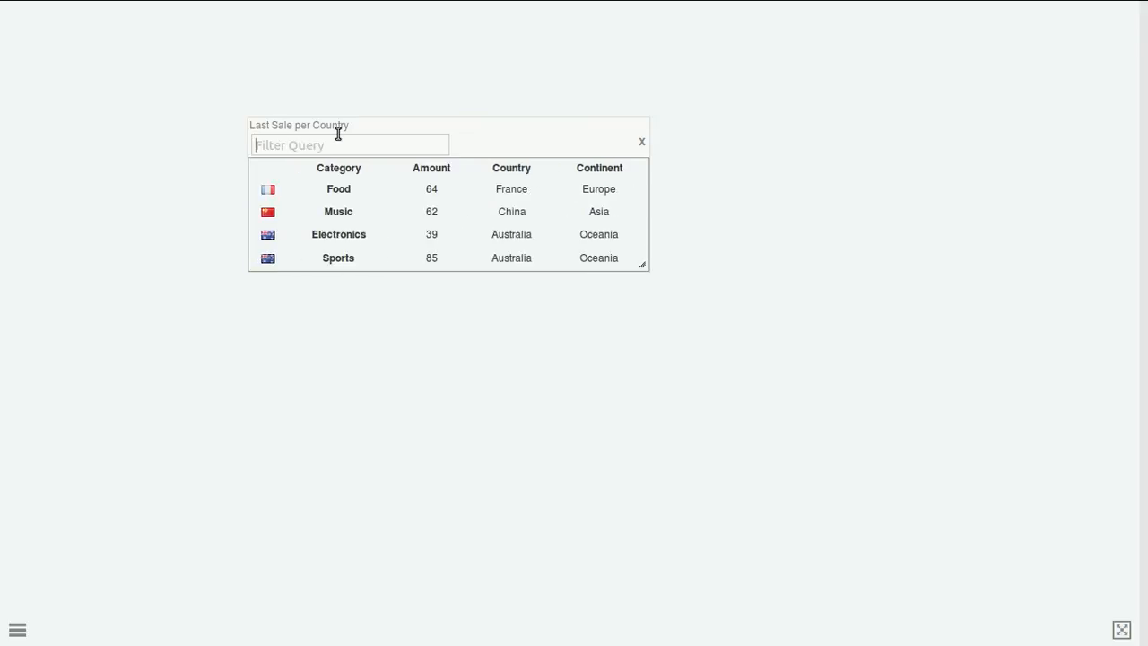
key(BackSpace)
click(642, 142)
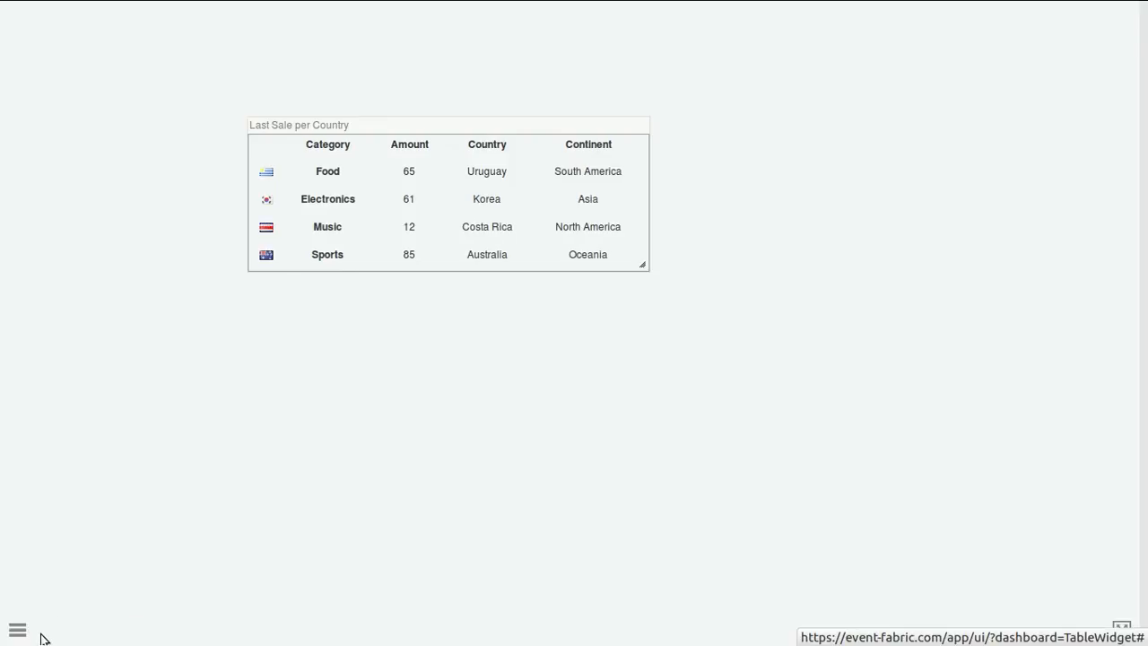
Step: Set the Add Label adapter's label to value.countryCode, save the adapter, and close the design
click(41, 634)
click(71, 77)
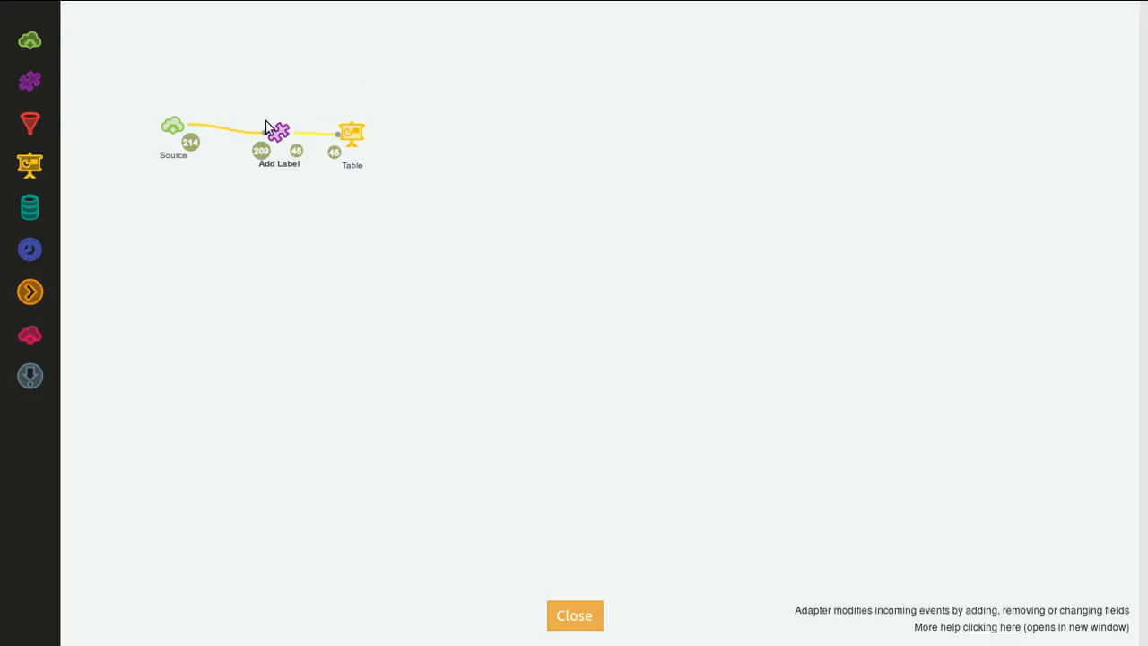
mouse_move(270, 126)
click(233, 103)
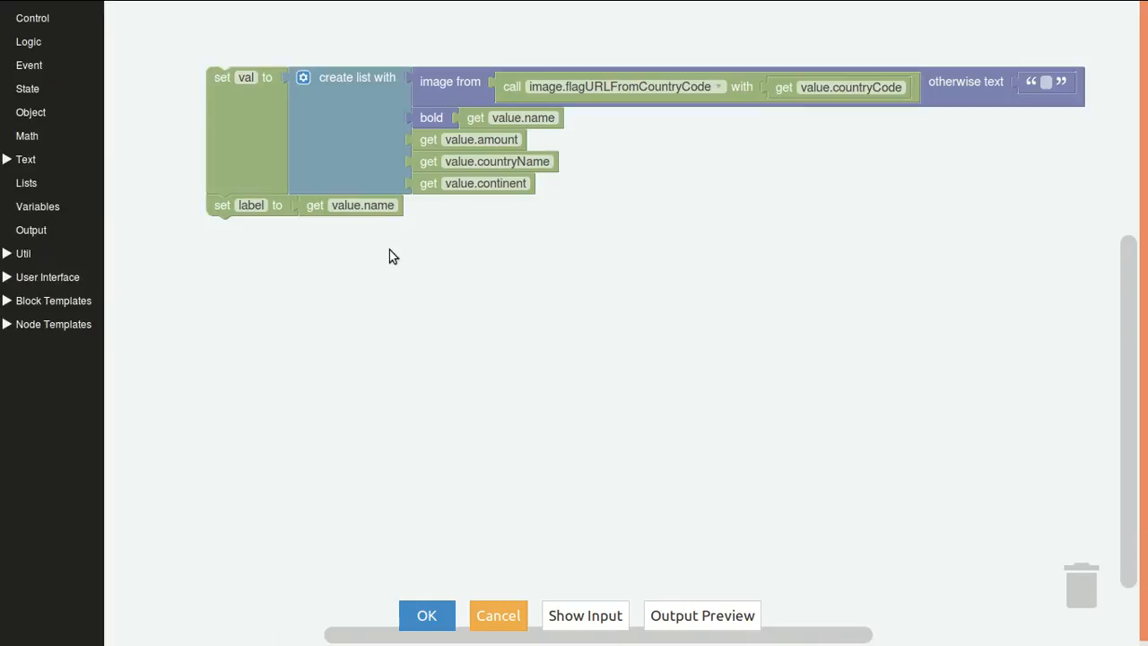
double_click(378, 206)
text(countryCode)
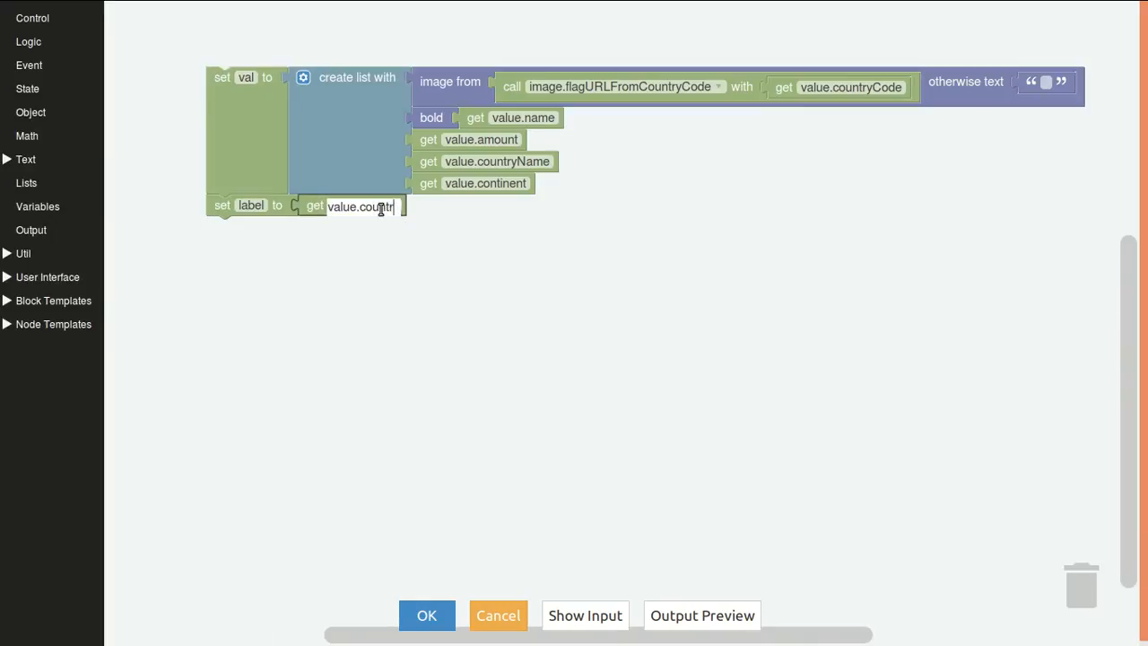
key(Return)
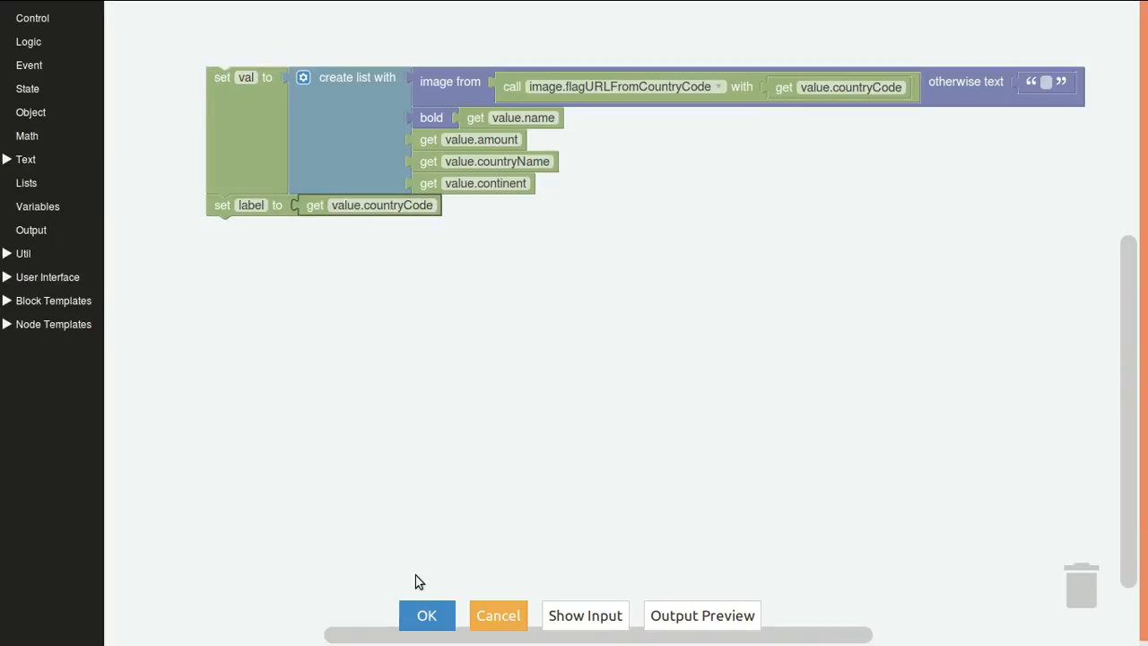
click(427, 617)
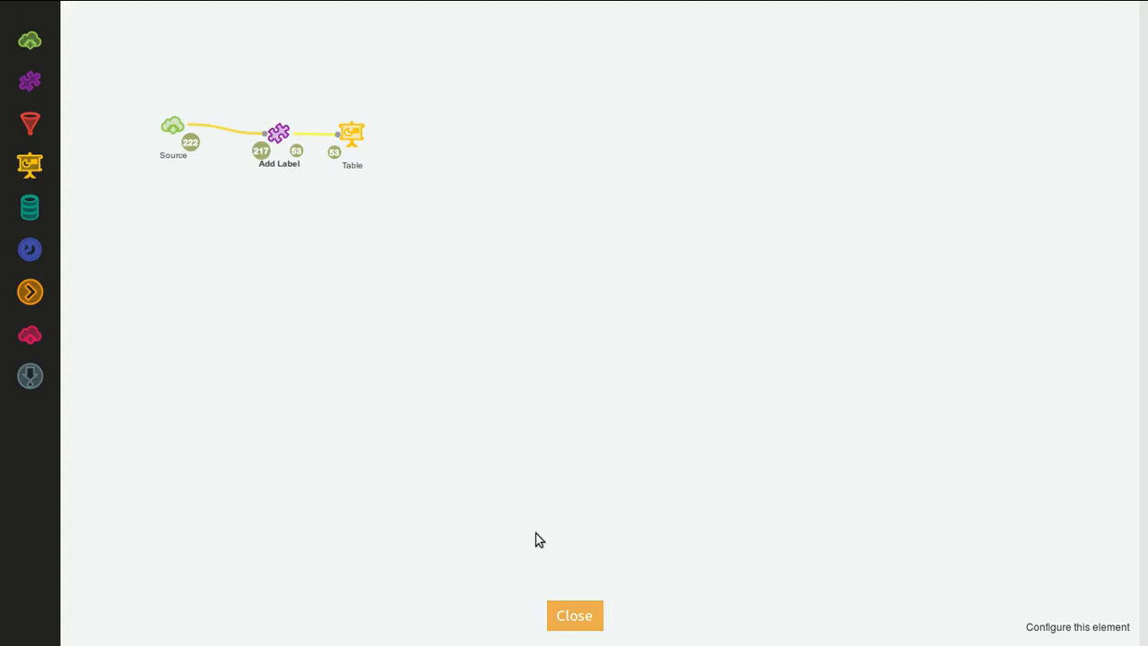
click(559, 623)
Step: Clear the existing rows from the Last Sale per Country table and extend the widget downward to fit more rows
right_click(513, 239)
click(533, 270)
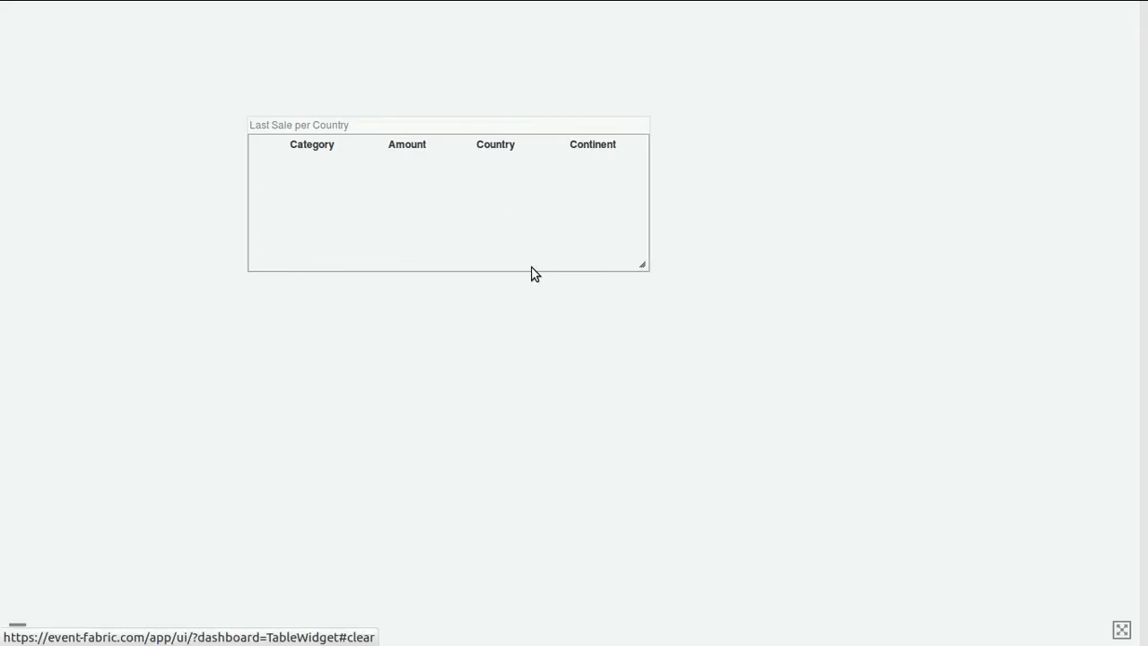
drag(640, 259, 647, 369)
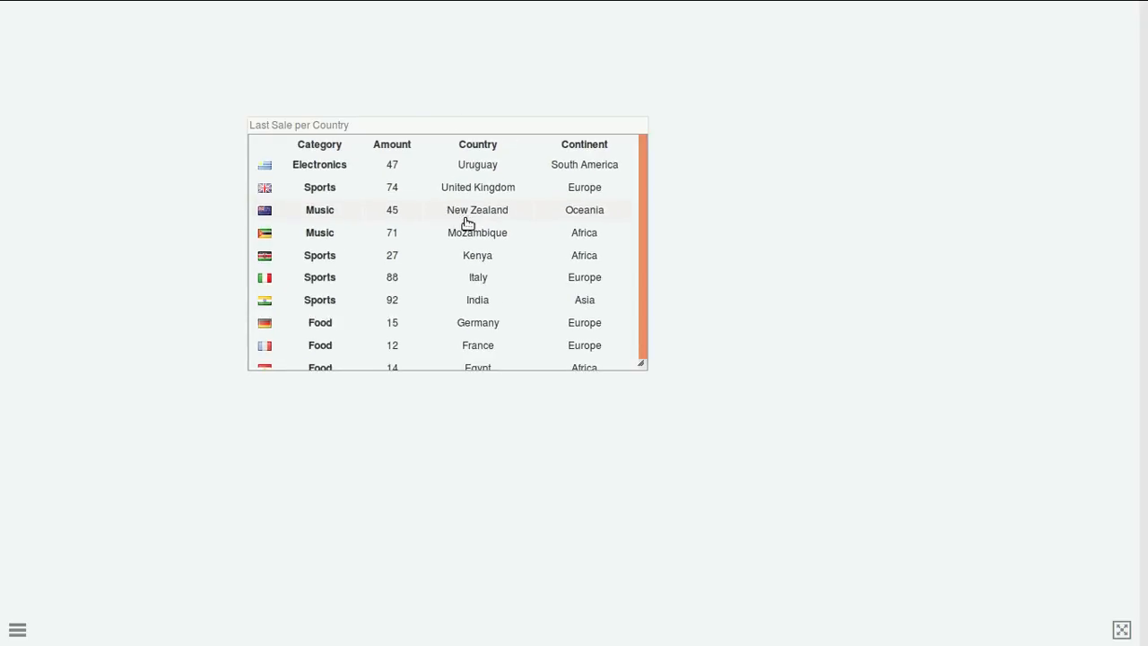
Step: Filter the per-country table by "spor" and by "ar", emptying the query after each
right_click(477, 220)
click(488, 226)
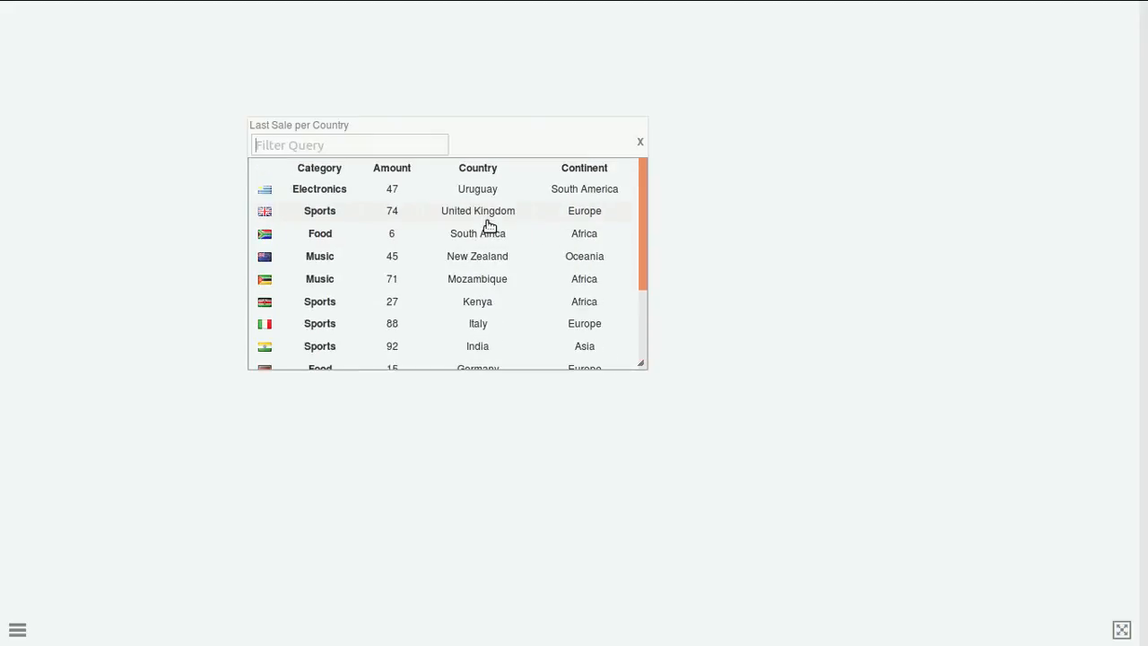
text(spor)
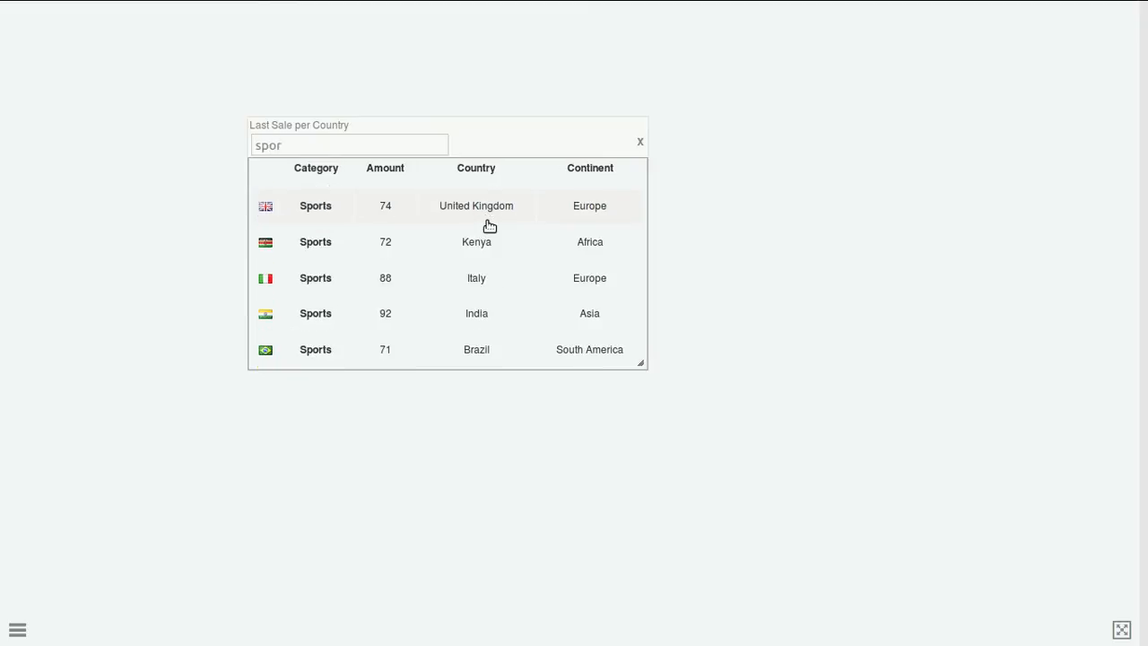
key(BackSpace)
key(BackSpace)
key(BackSpace)
key(BackSpace)
text(ar)
key(BackSpace)
key(BackSpace)
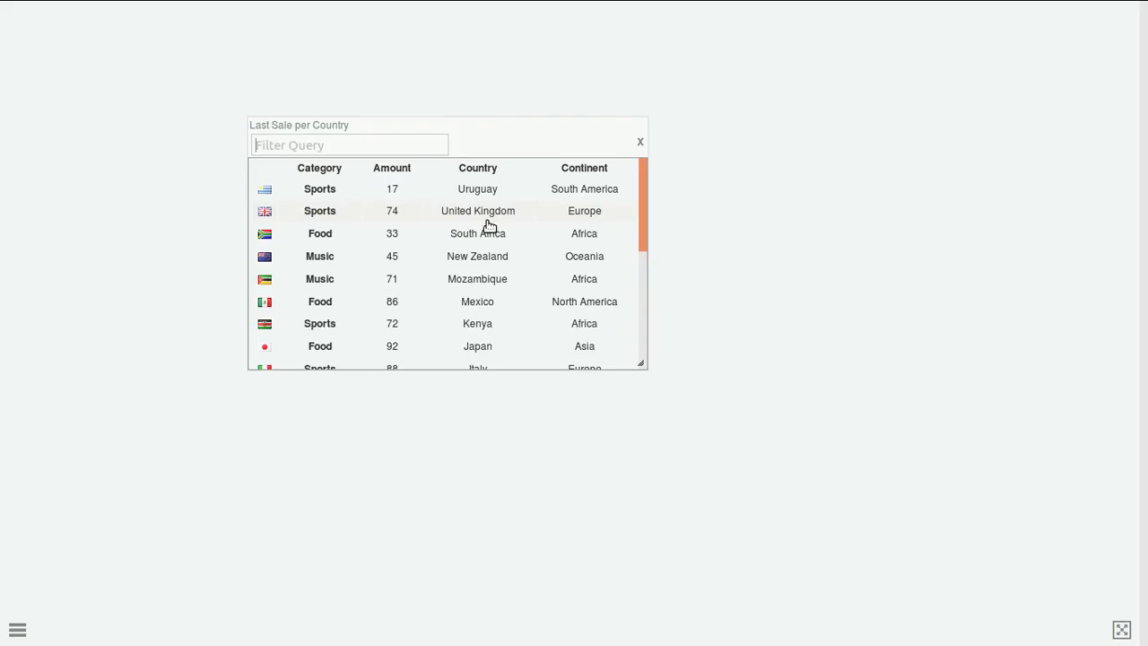
Step: Filter the table by "sport" and by "7", then close the filter
text(s)
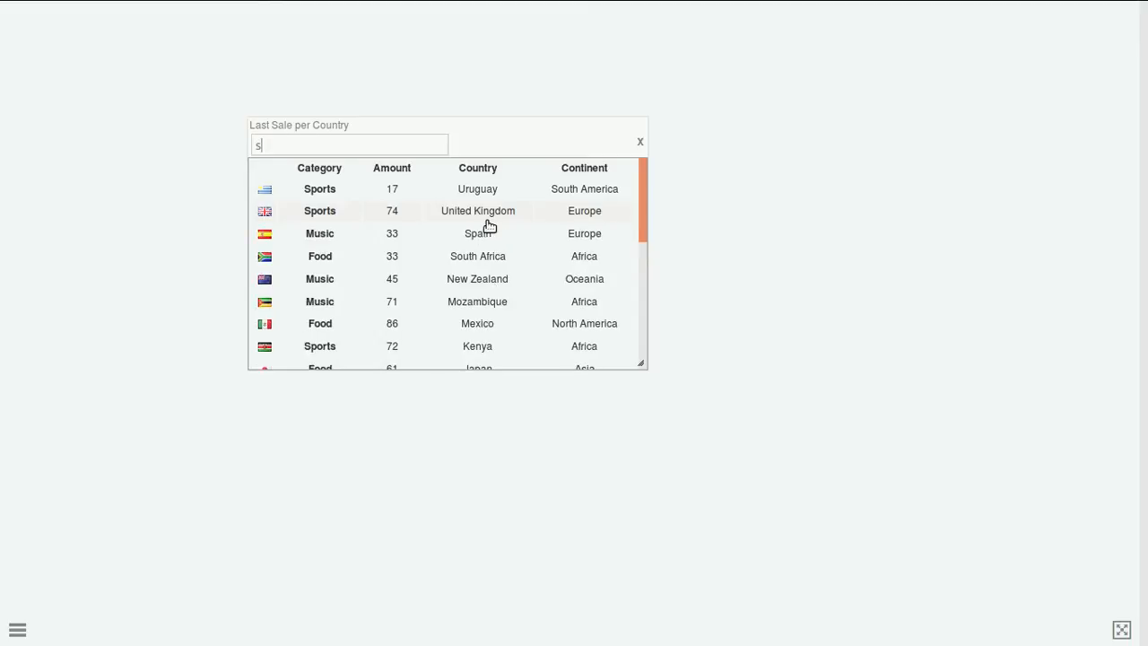
text(port)
key(BackSpace)
key(BackSpace)
key(BackSpace)
key(BackSpace)
key(BackSpace)
text(7)
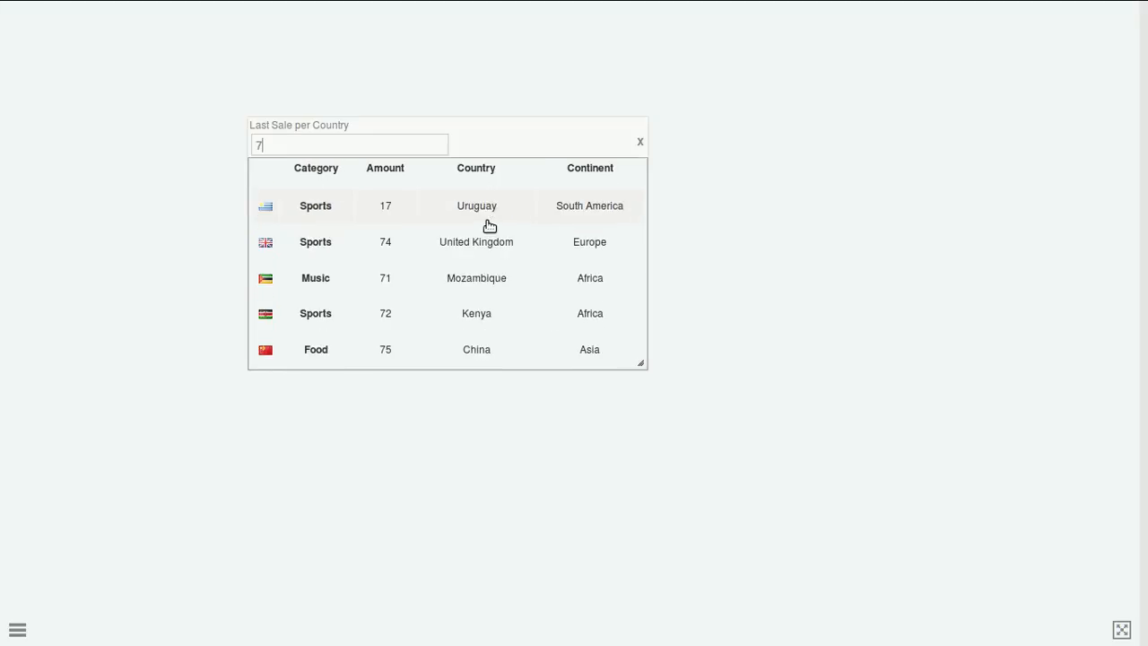
click(640, 142)
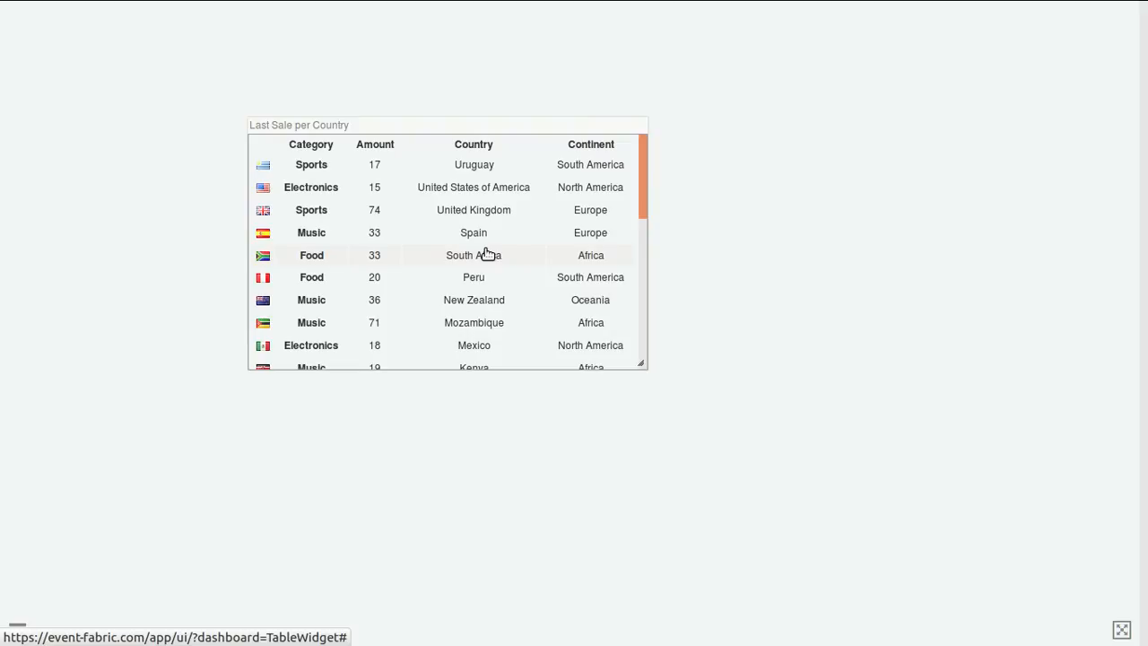
key(super+d)
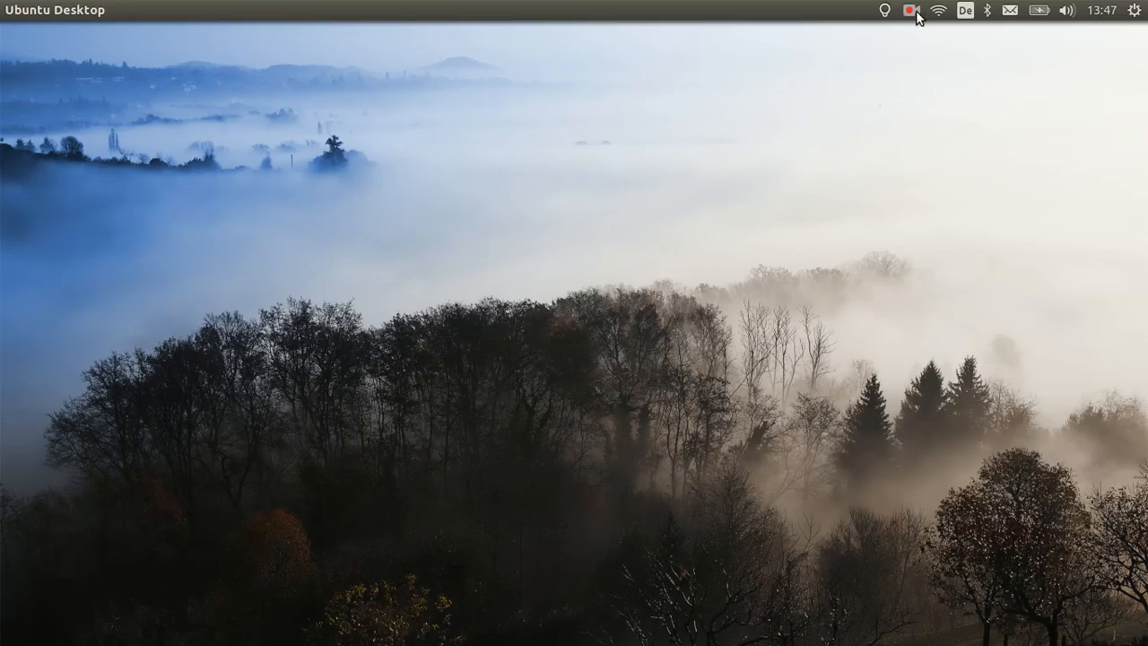